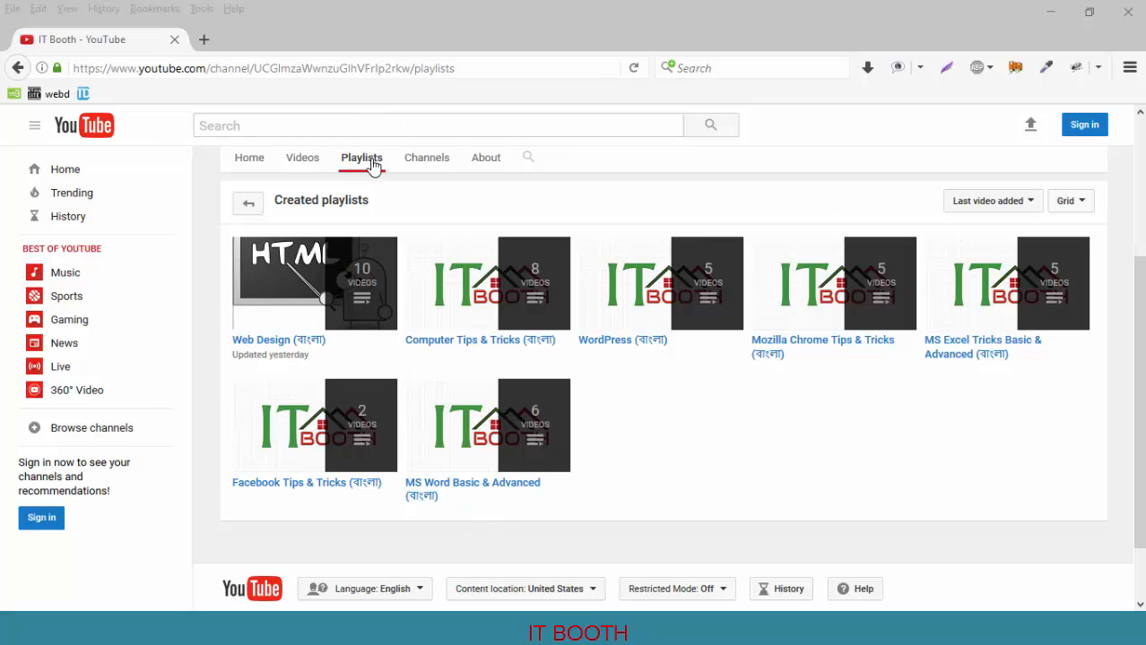
- Browse the IT Booth channel's home page and playlists, and look through the videos in the "MS Word Basic & Advanced" playlist
left_click(240, 165)
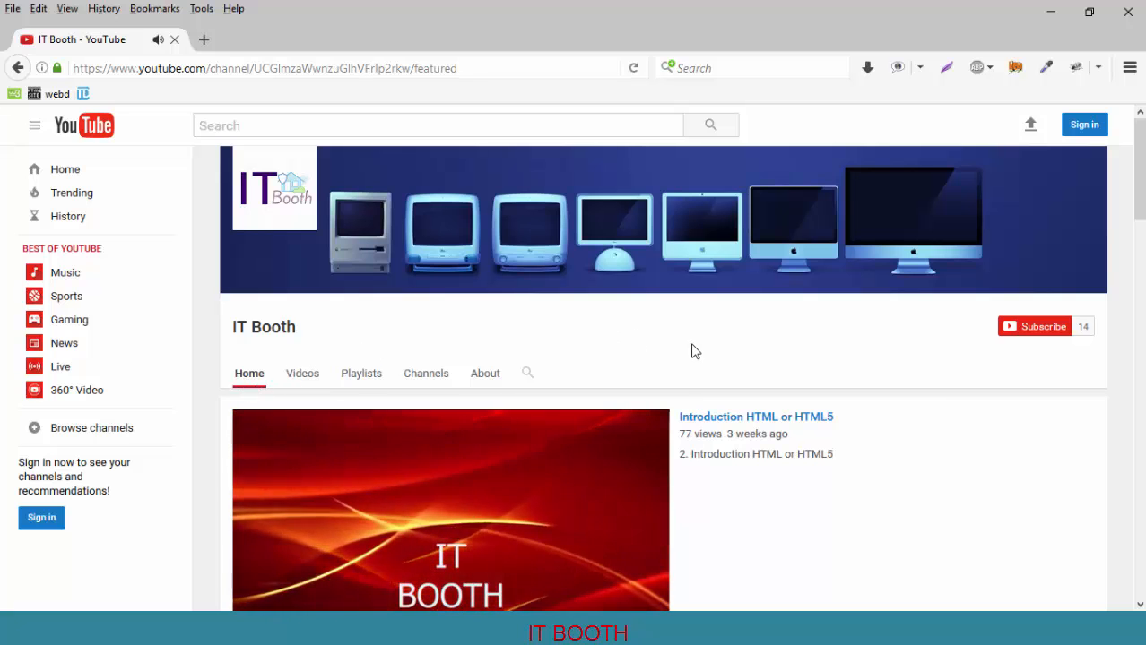
scroll(695, 351, "down", 2)
scroll(695, 355, "up", 2)
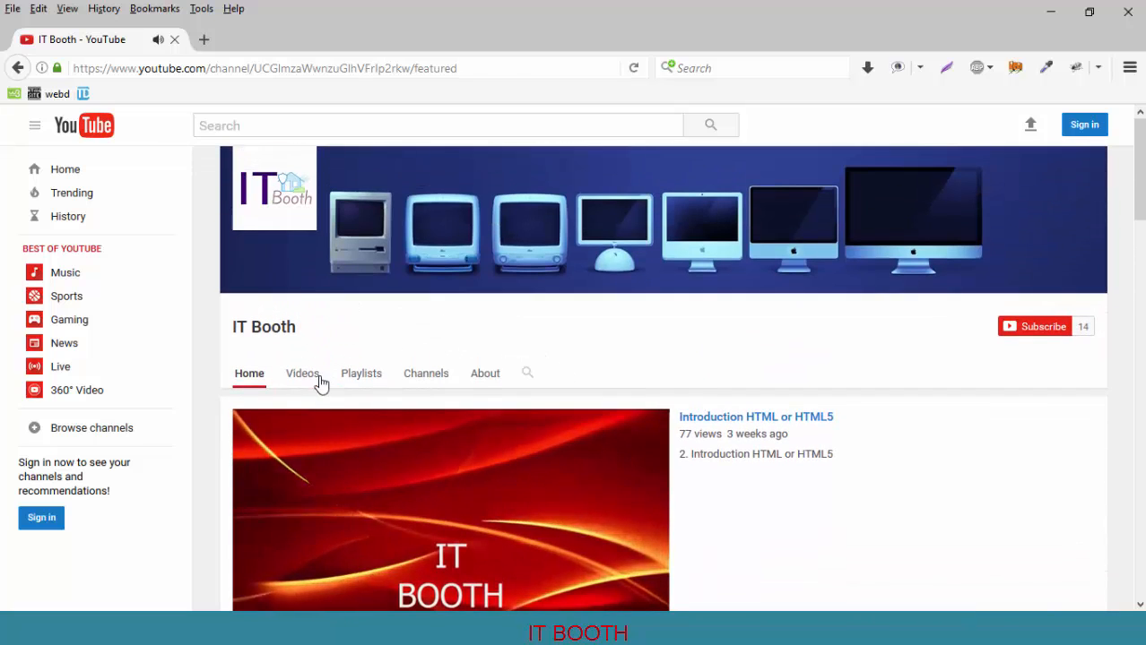
left_click(371, 375)
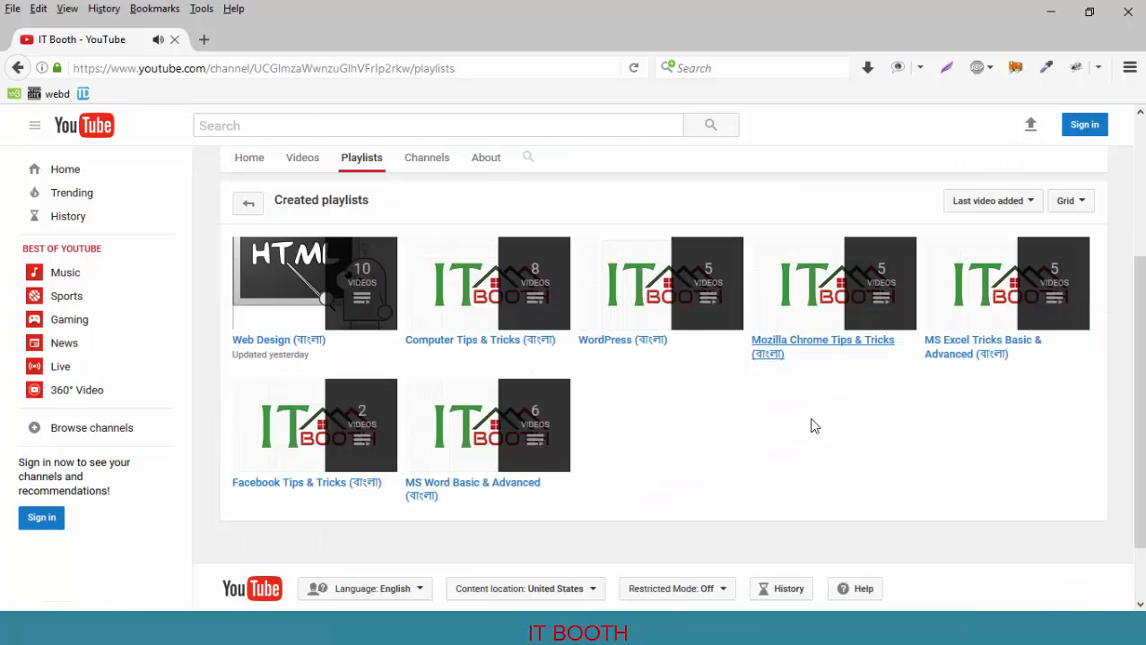
left_click(477, 491)
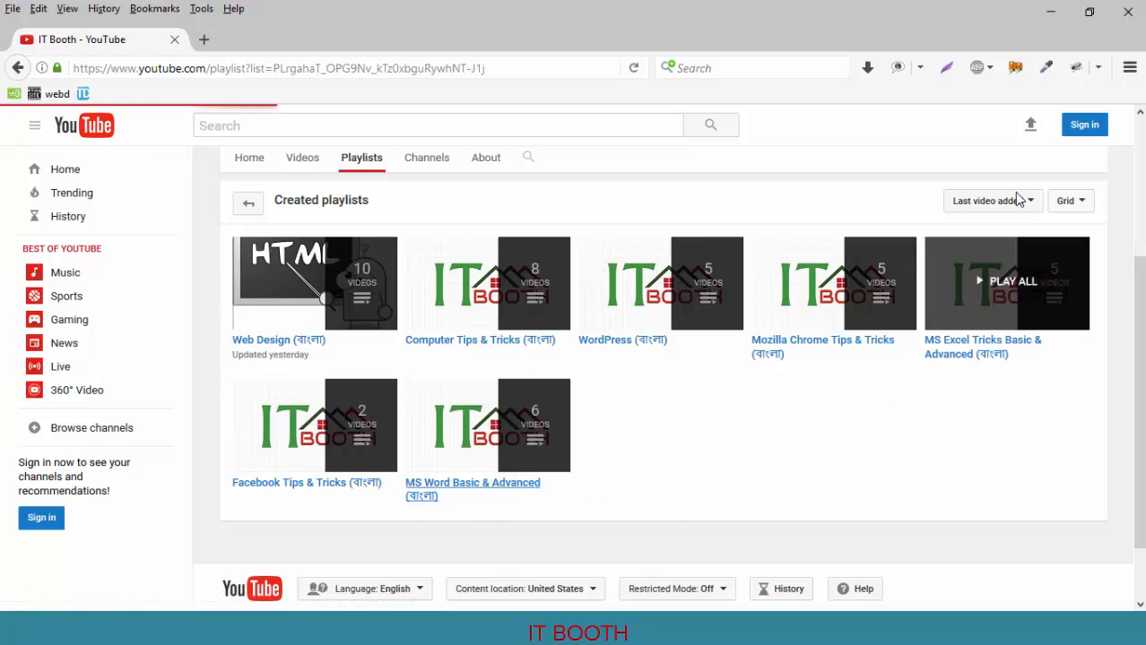
scroll(647, 356, "down", 5)
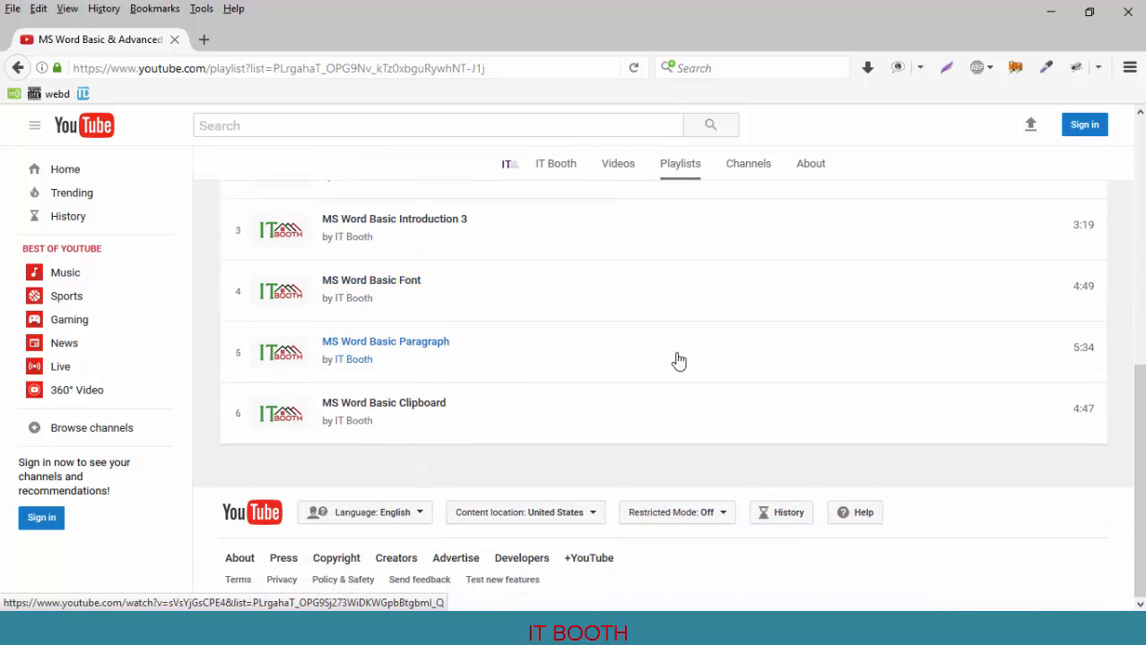
scroll(678, 360, "up", 5)
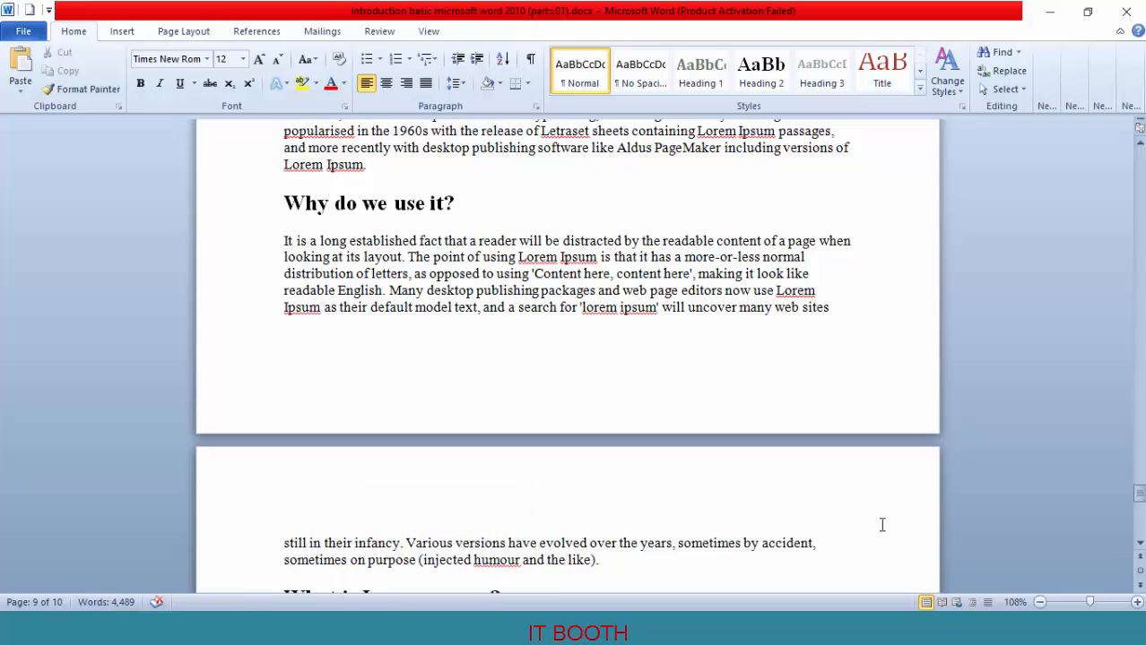
- Look through the Word document from its first page and place the cursor after a "What is Lorem" heading on page 4
left_click_drag(1138, 496, 1139, 157)
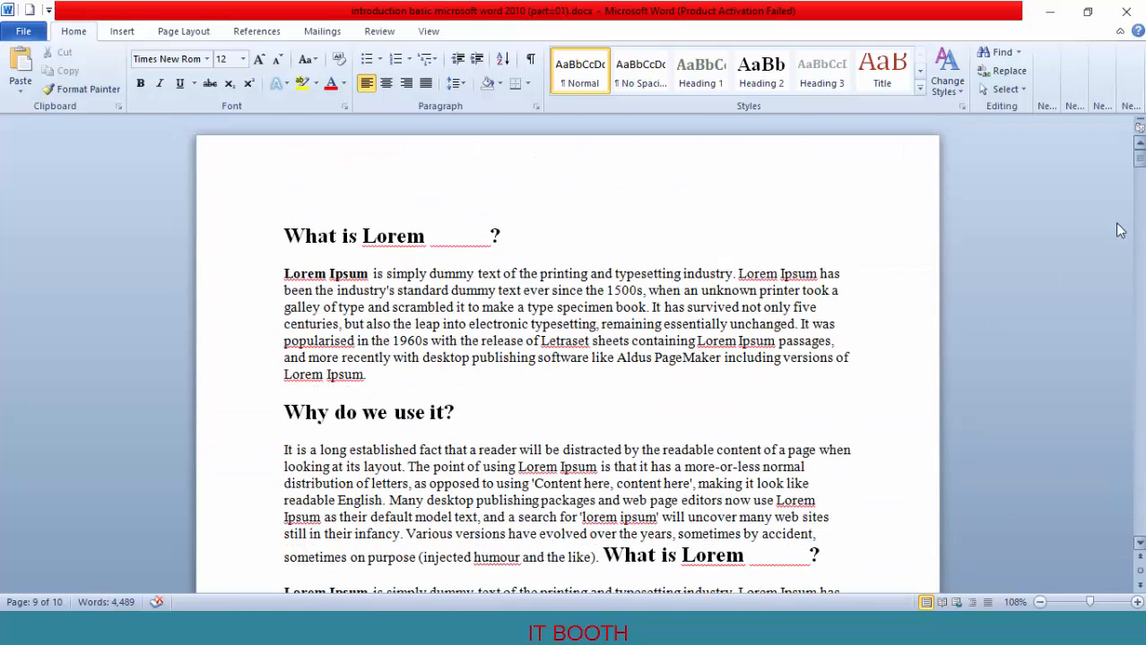
scroll(734, 441, "down", 2)
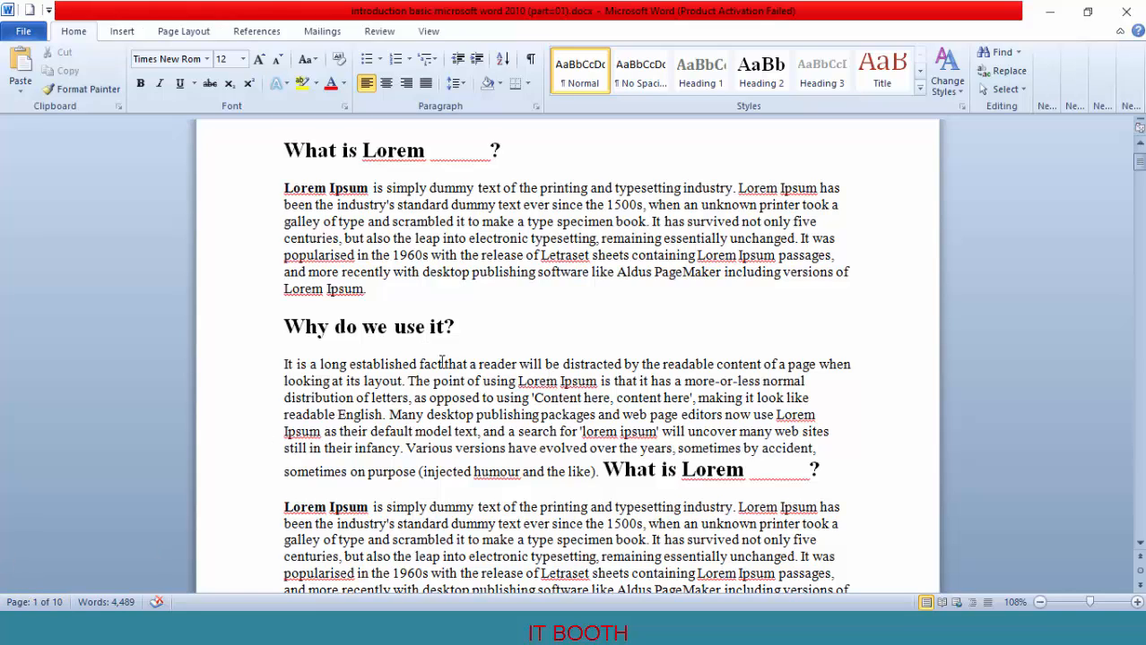
scroll(521, 333, "down", 10)
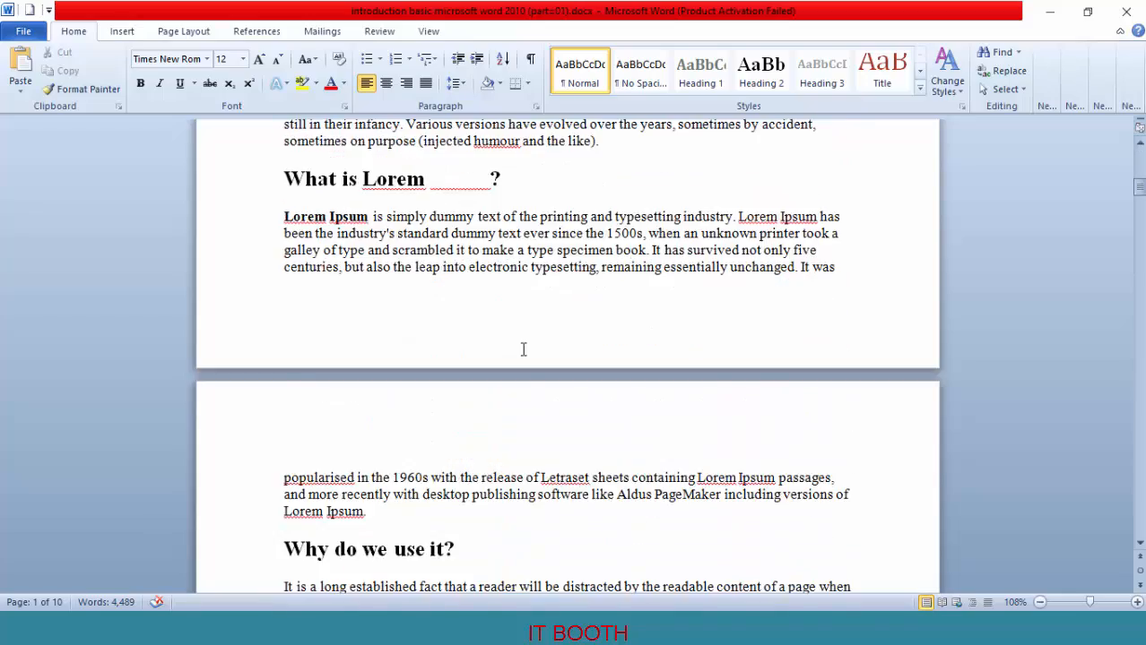
scroll(307, 450, "down", 10)
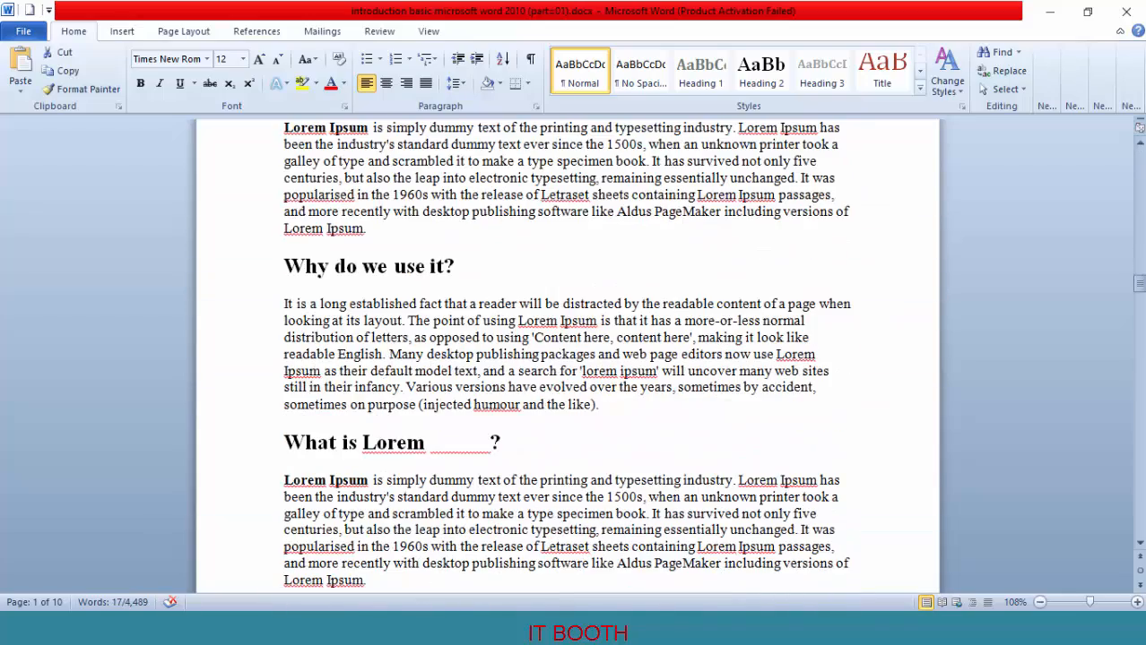
left_click(908, 453)
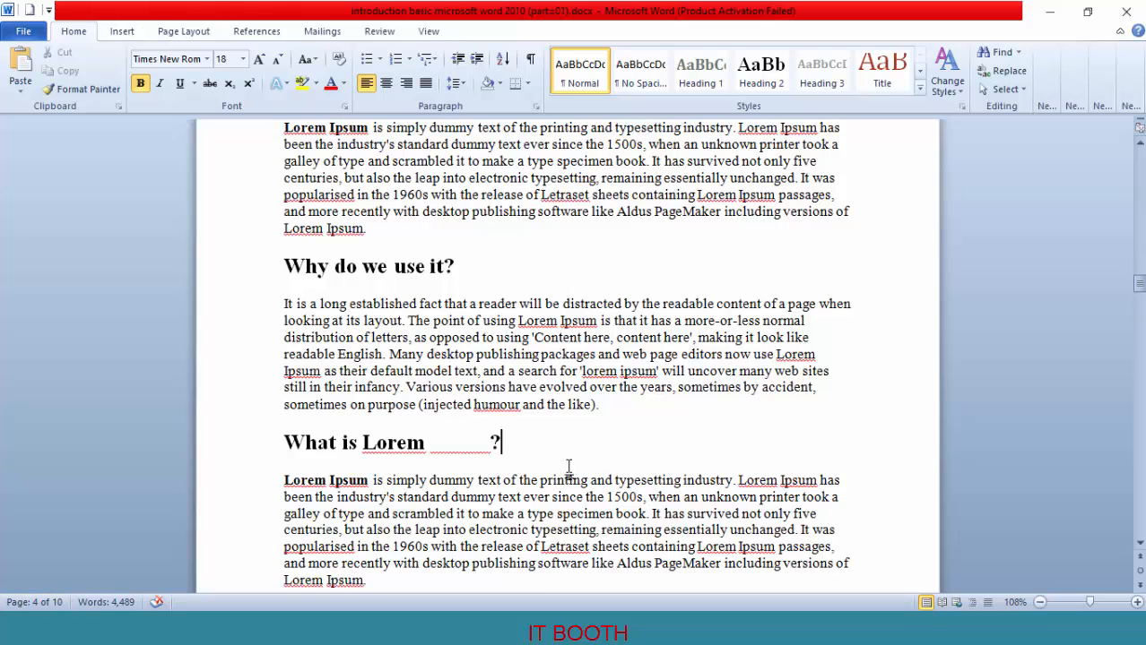
- Examine the Find, Replace and Go To options from the page indicator, including the Section, Line, Bookmark, Comment and Footnote targets
left_click(36, 602)
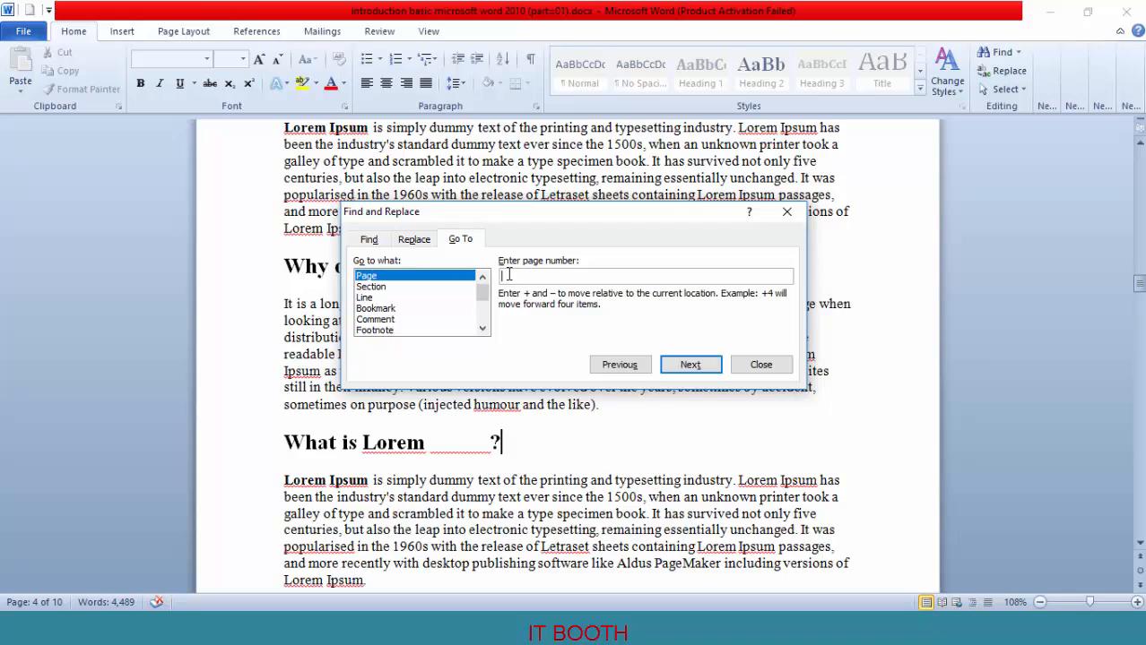
left_click(366, 240)
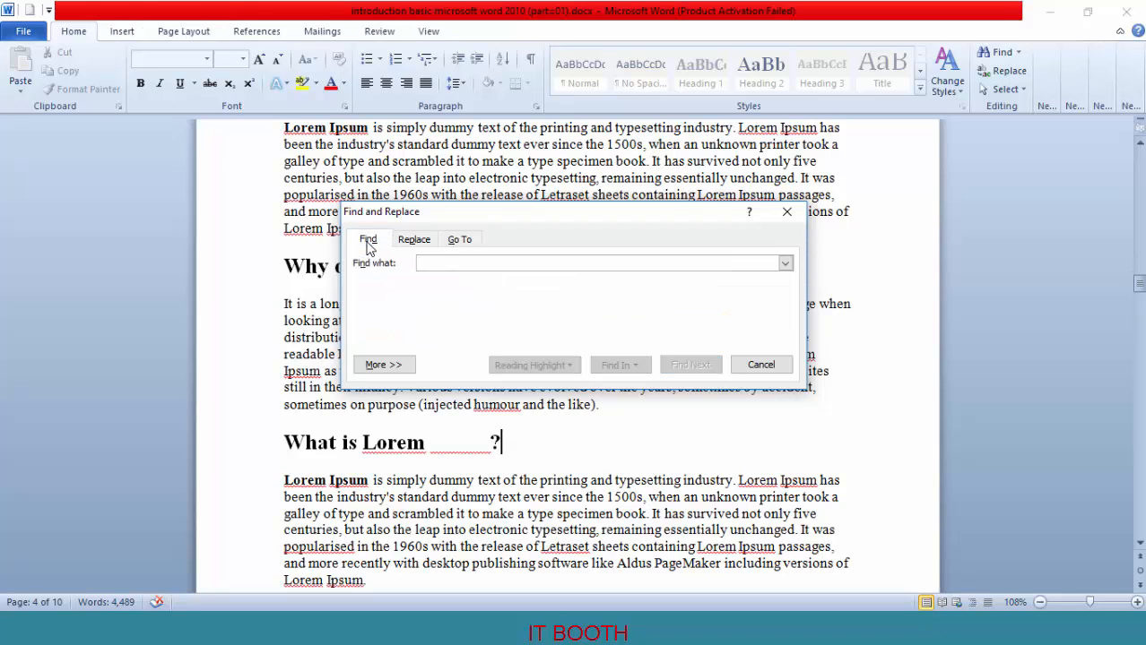
left_click(413, 240)
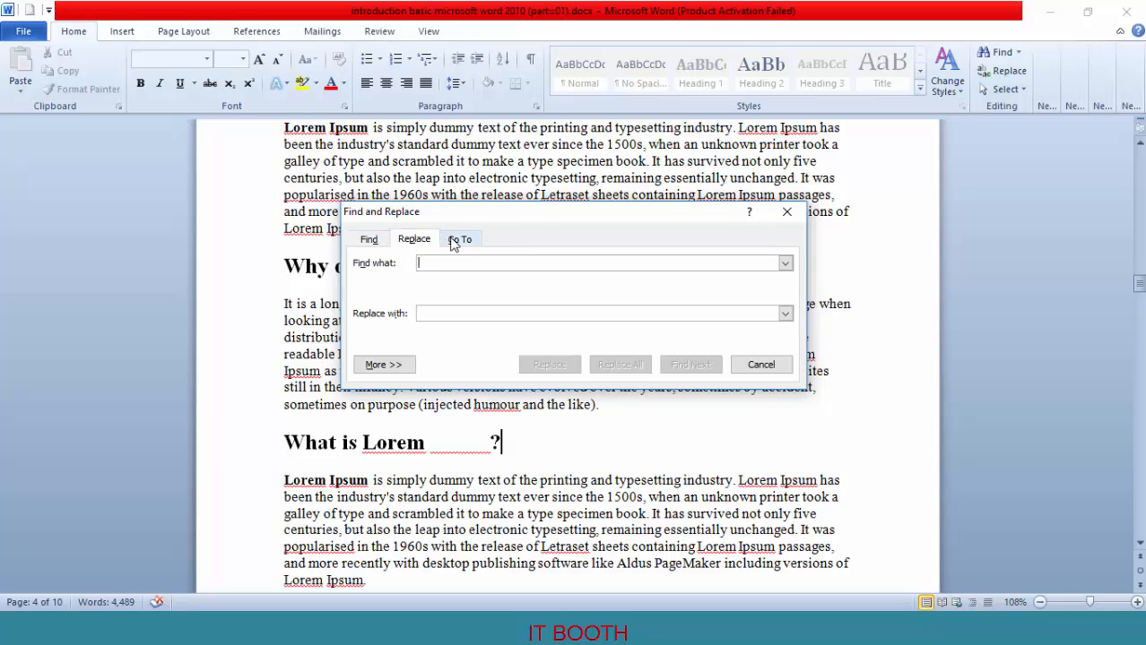
left_click(460, 240)
left_click(371, 286)
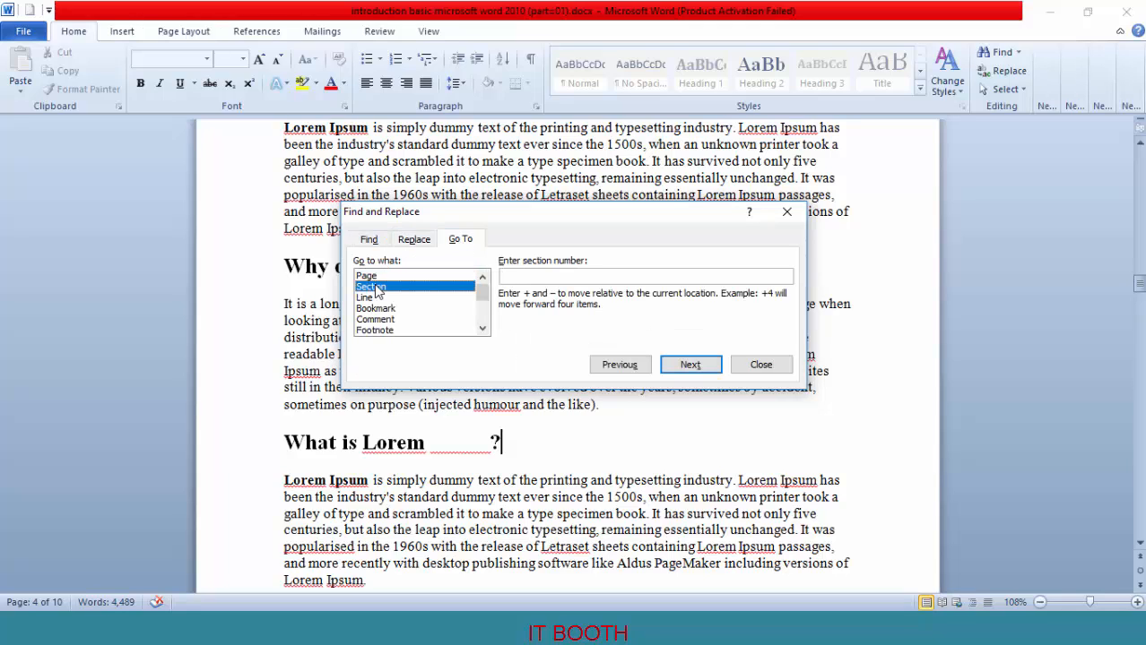
left_click(366, 298)
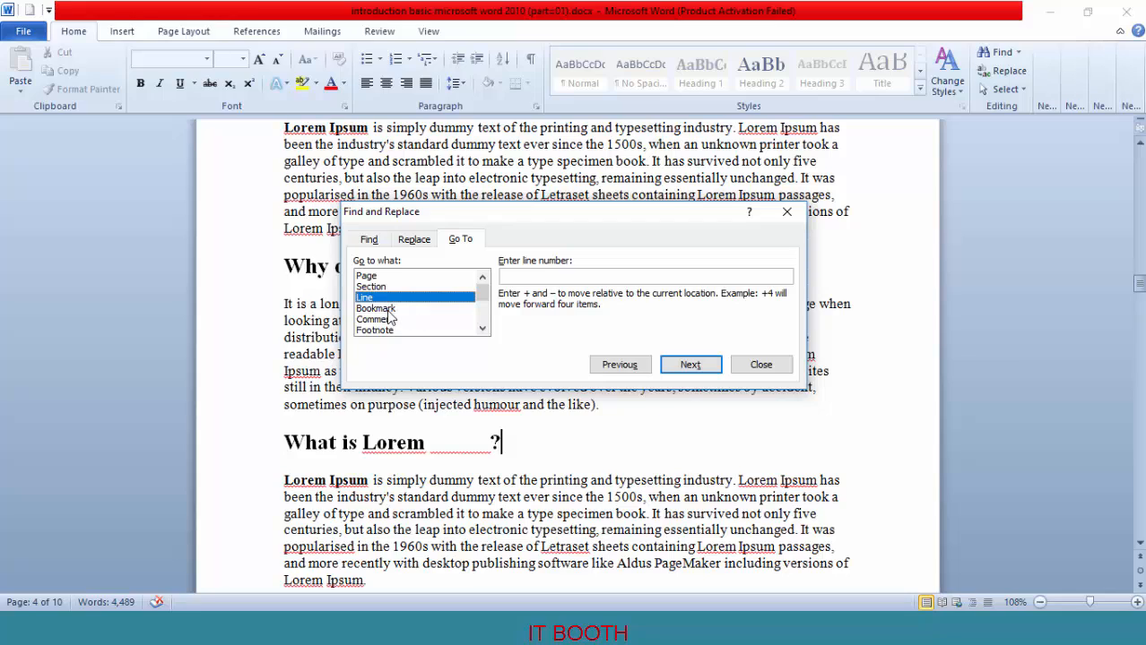
left_click(381, 308)
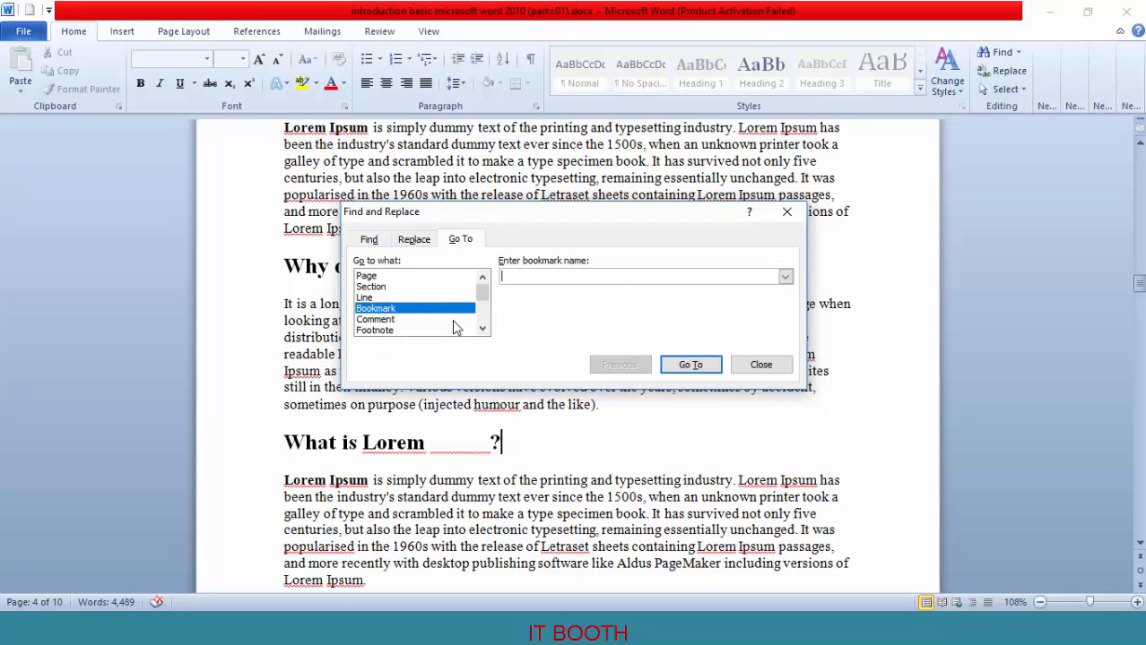
left_click(377, 320)
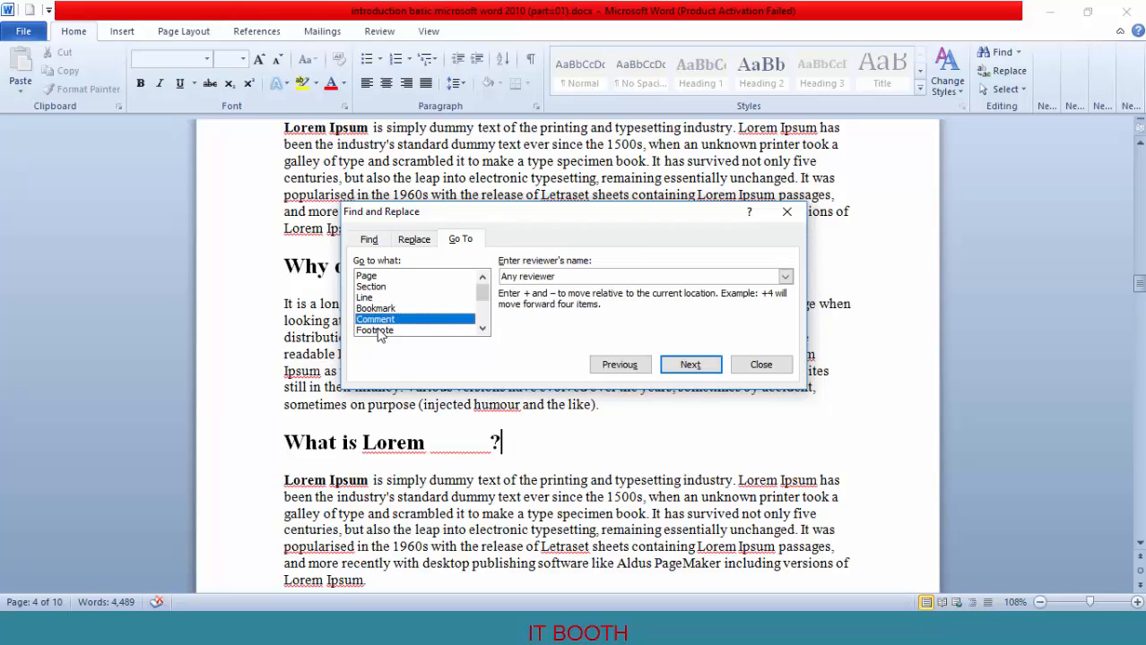
left_click(385, 331)
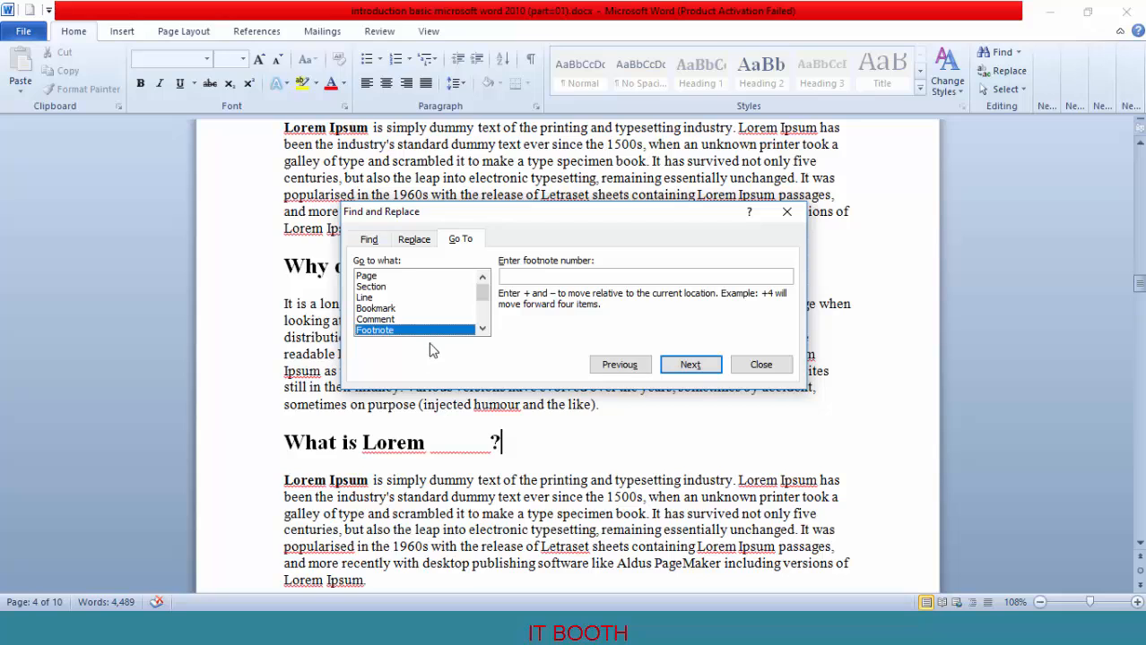
left_click(761, 365)
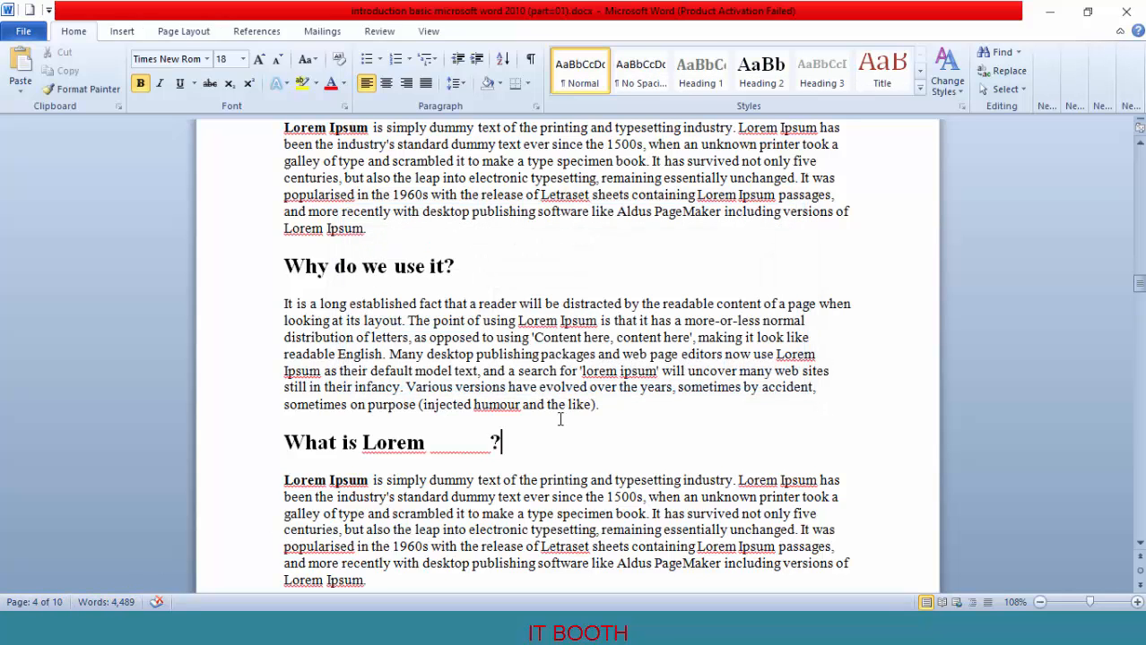
- Add "a" after the Lorem Ipsum paragraph on page 4, select the paragraph's first line to check the word count, and delete the "a"
scroll(651, 411, "down", 10)
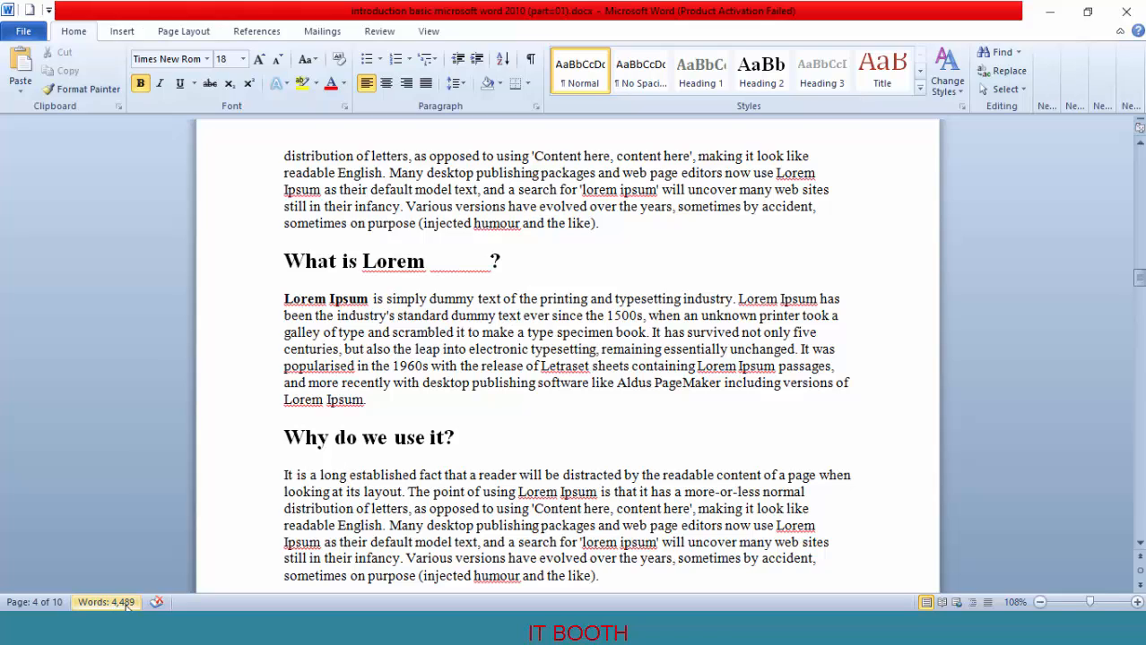
left_click(397, 403)
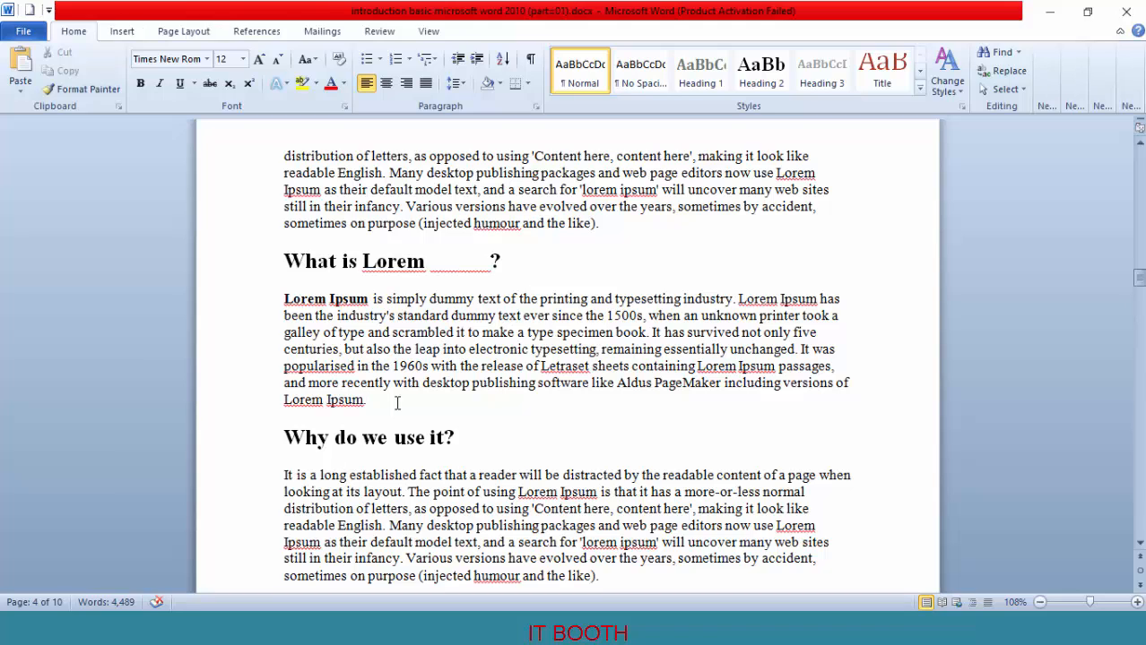
type("a")
left_click(243, 302)
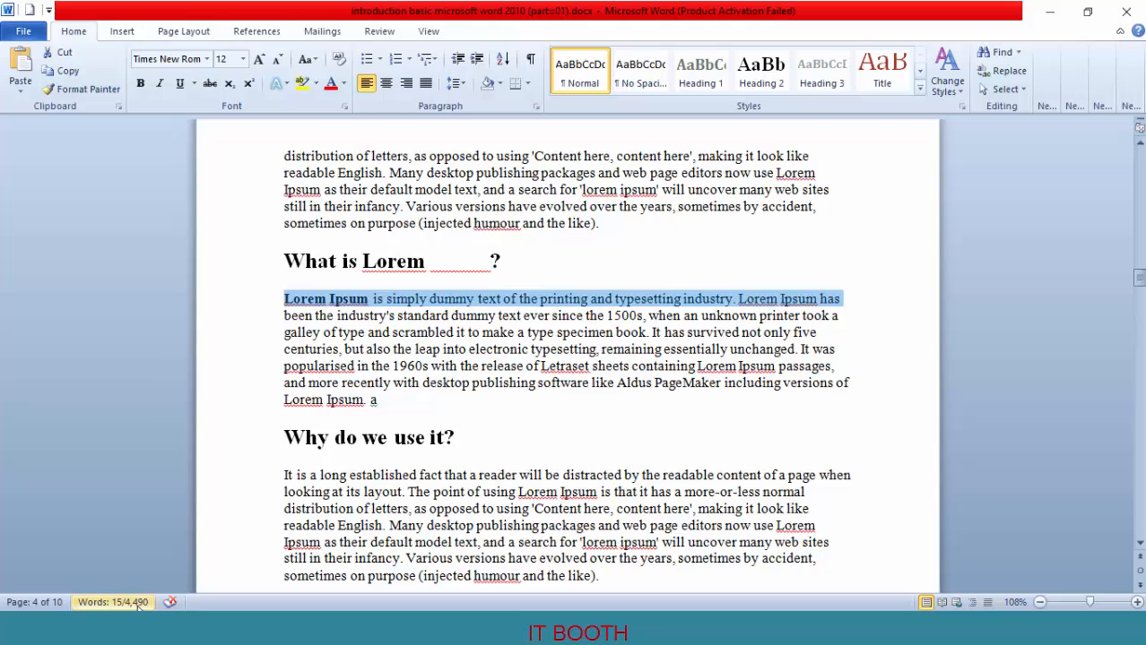
left_click(388, 410)
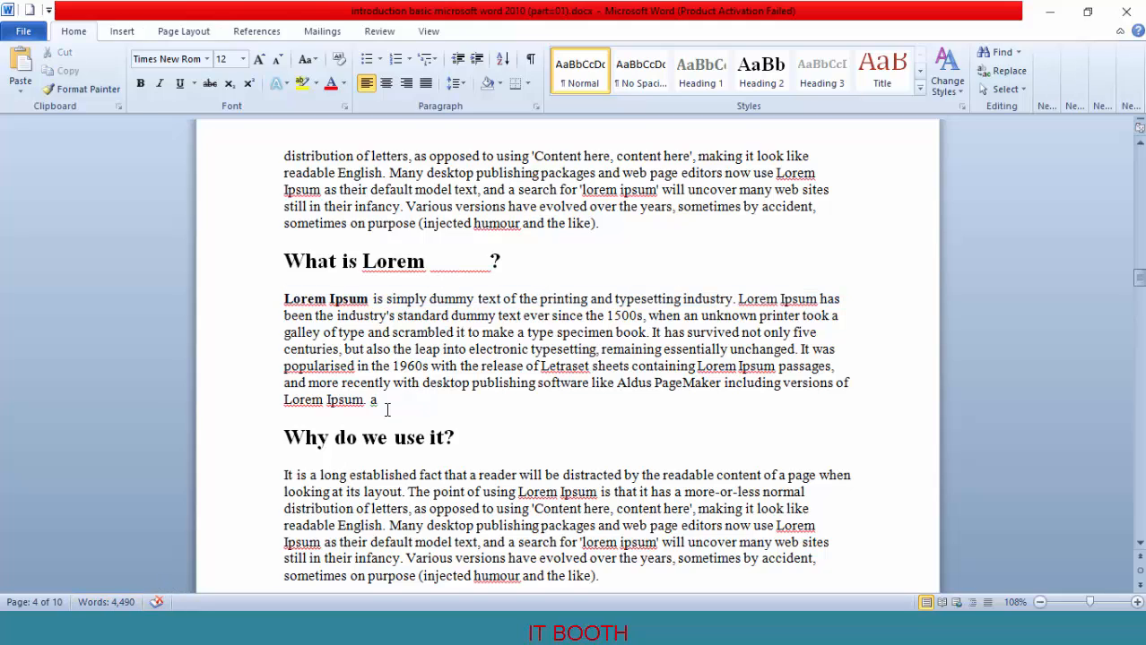
key("BackSpace")
- View the document's full Word Count statistics and close them
left_click(106, 601)
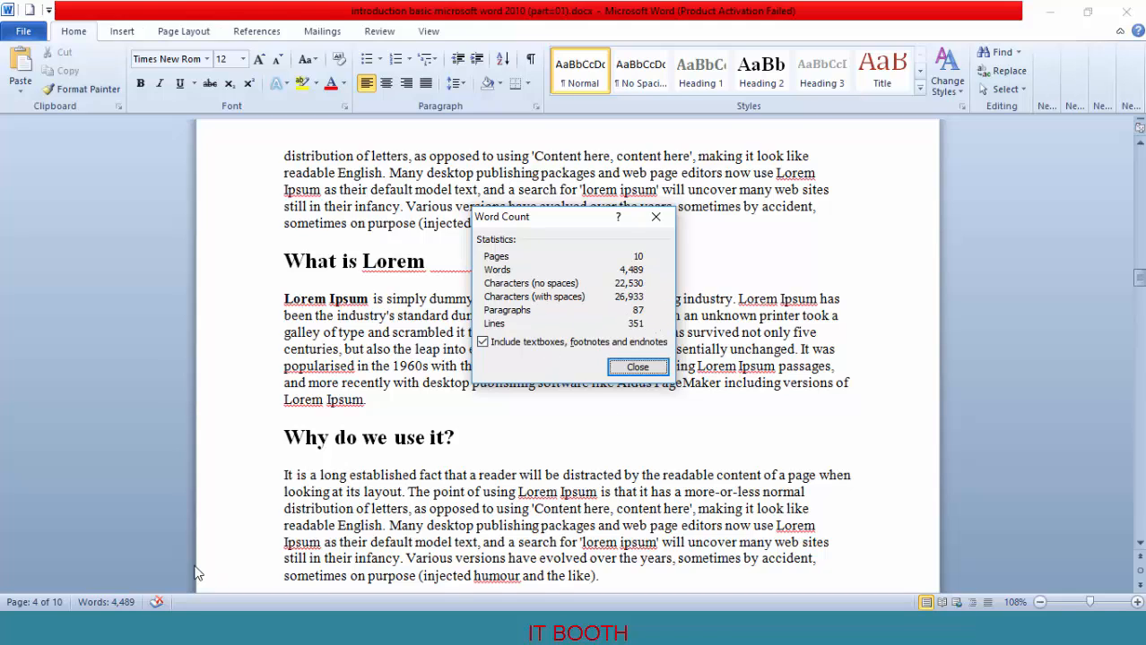
left_click(655, 217)
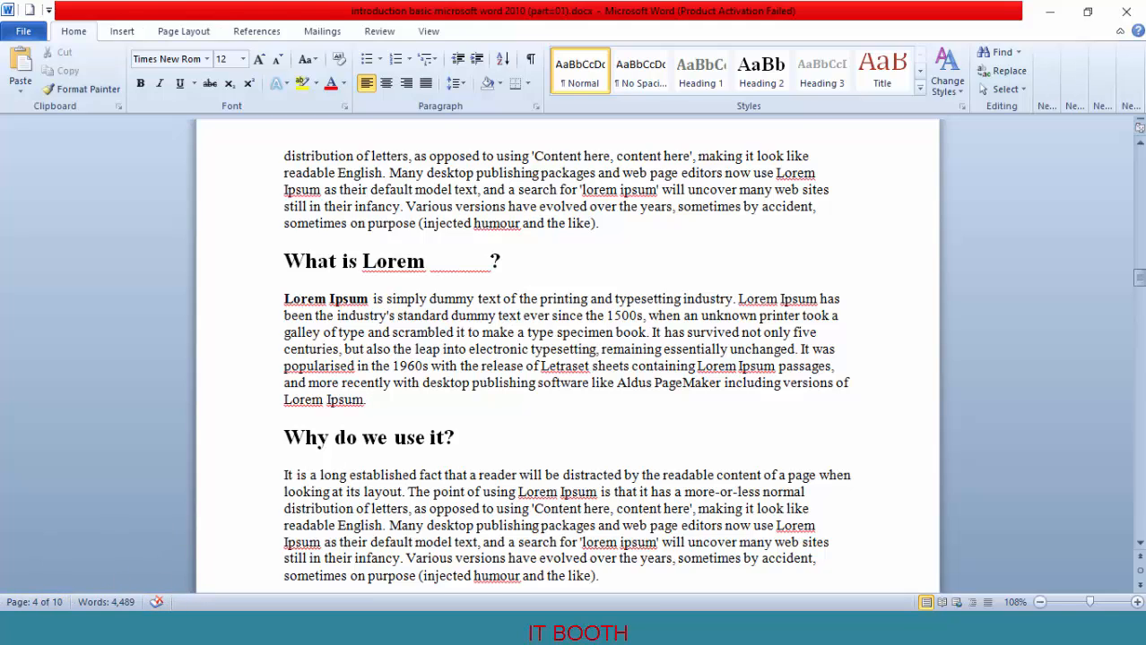
- Customize the status bar to show the Line Number
right_click(112, 603)
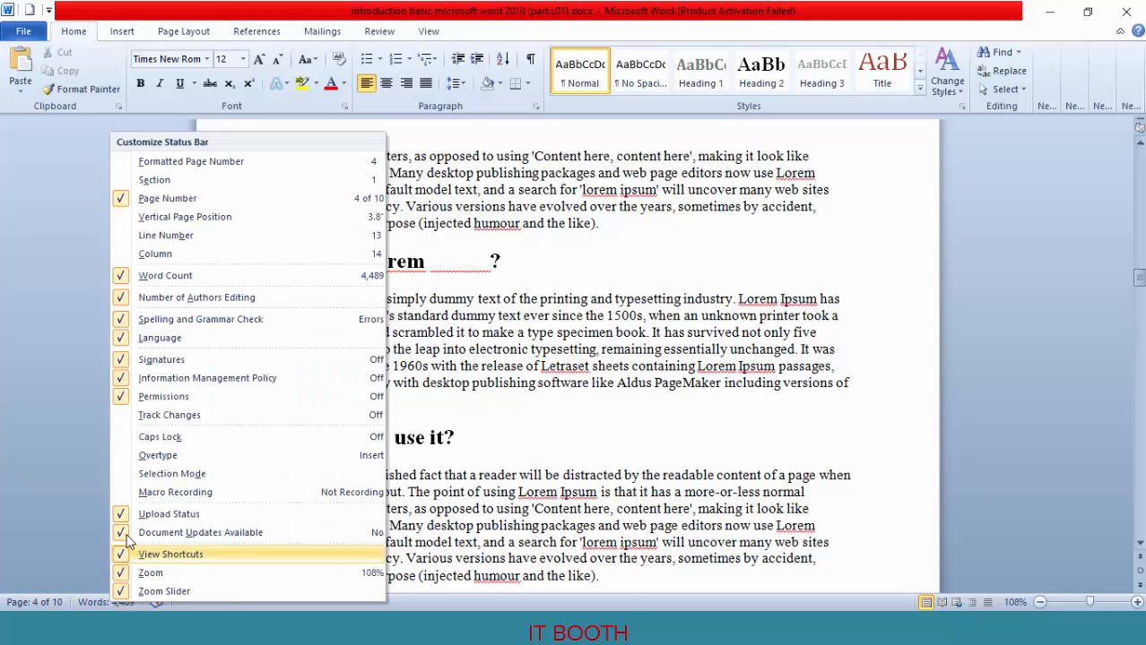
left_click(128, 240)
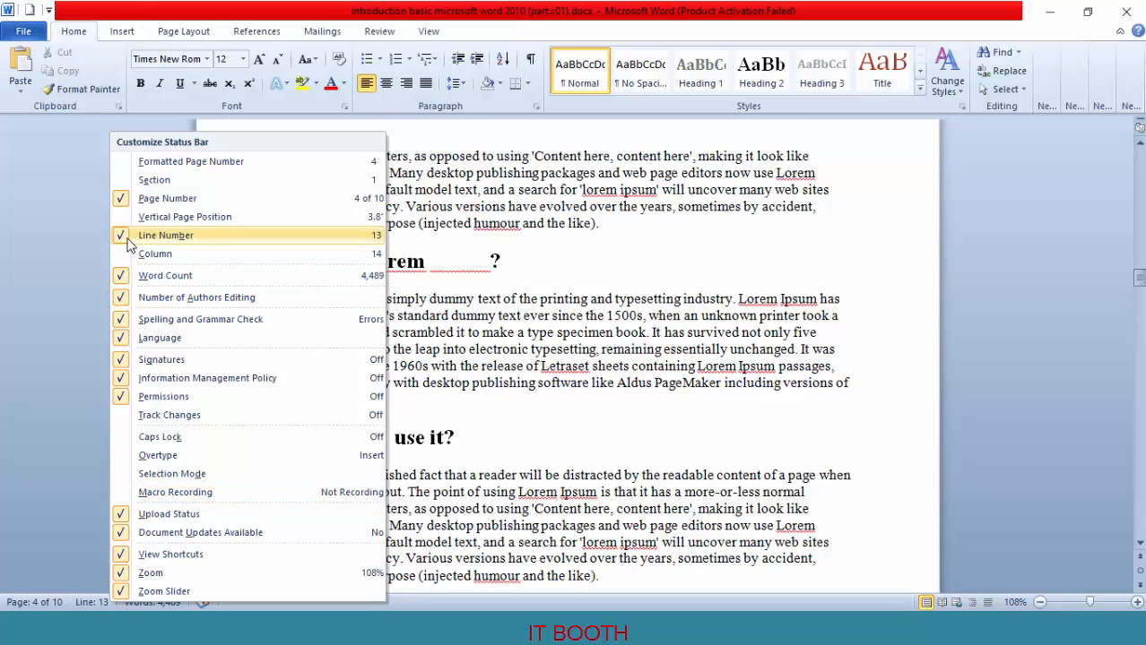
left_click(71, 479)
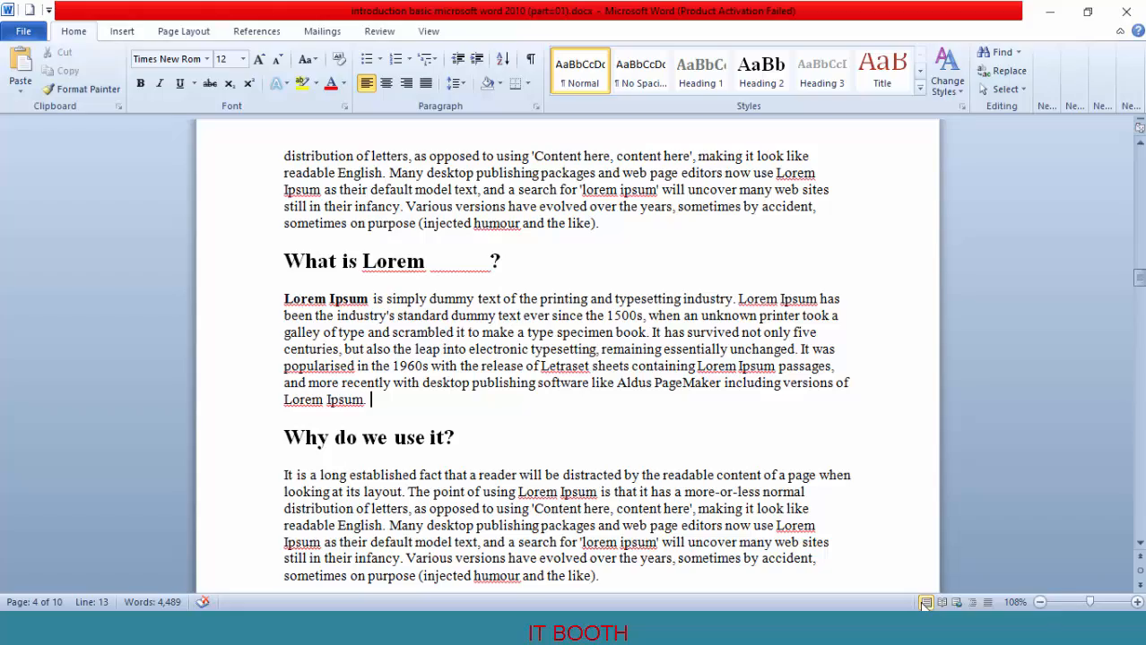
- Hide the white space between the document's pages
scroll(806, 328, "up", 3)
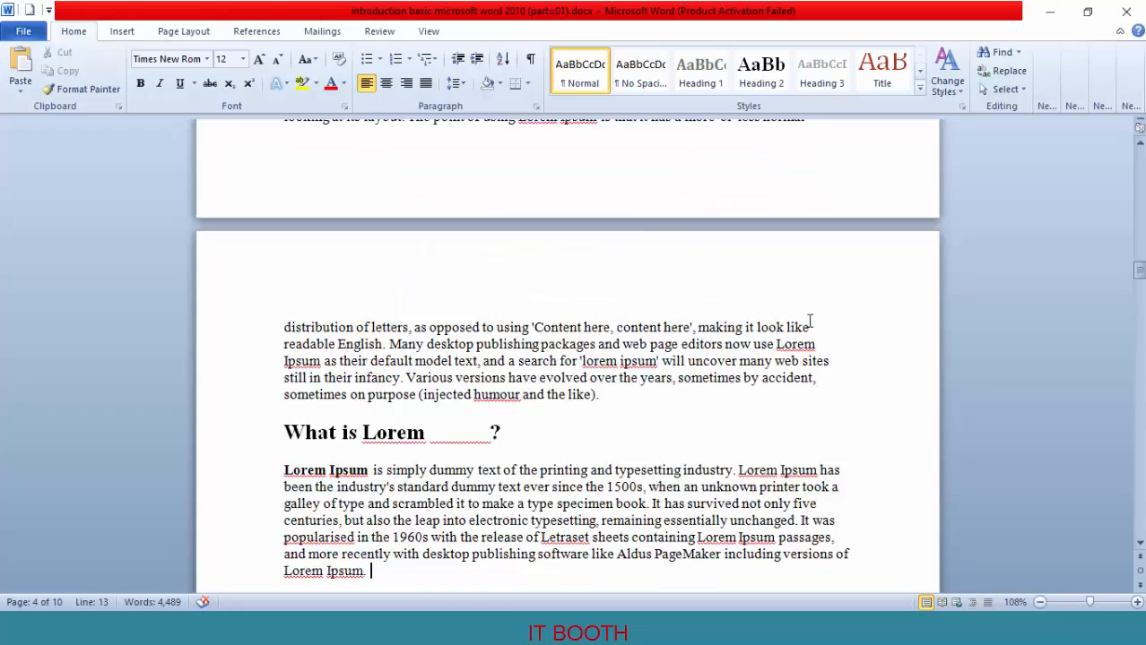
scroll(806, 327, "down", 10)
scroll(810, 321, "down", 5)
scroll(833, 352, "up", 12)
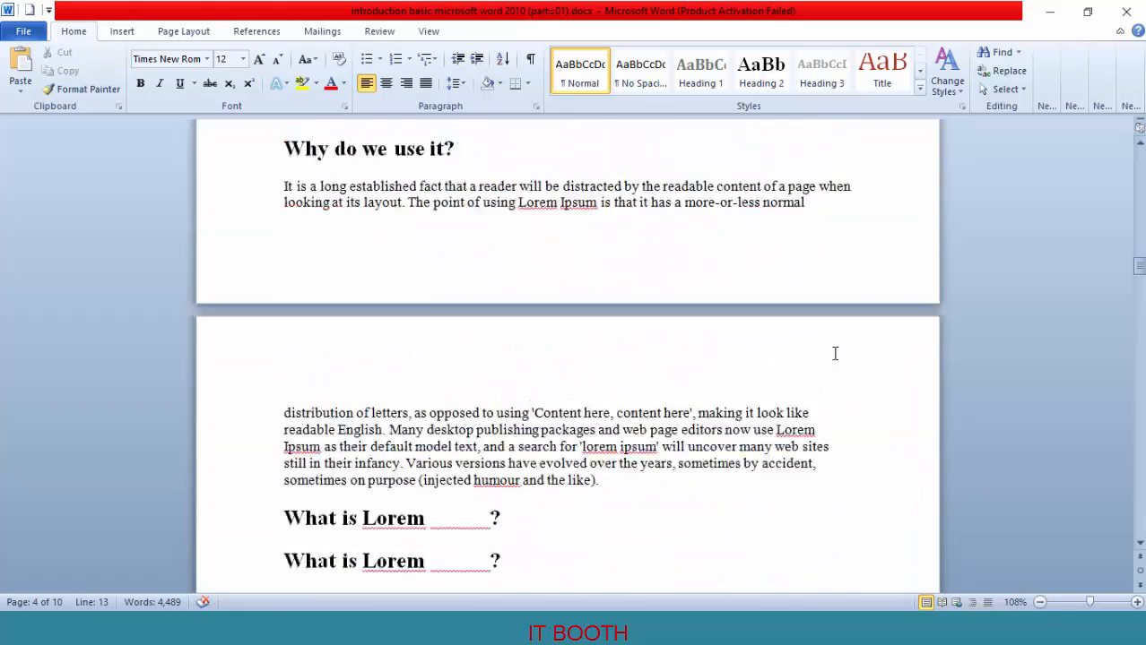
scroll(834, 359, "down", 13)
scroll(839, 361, "up", 3)
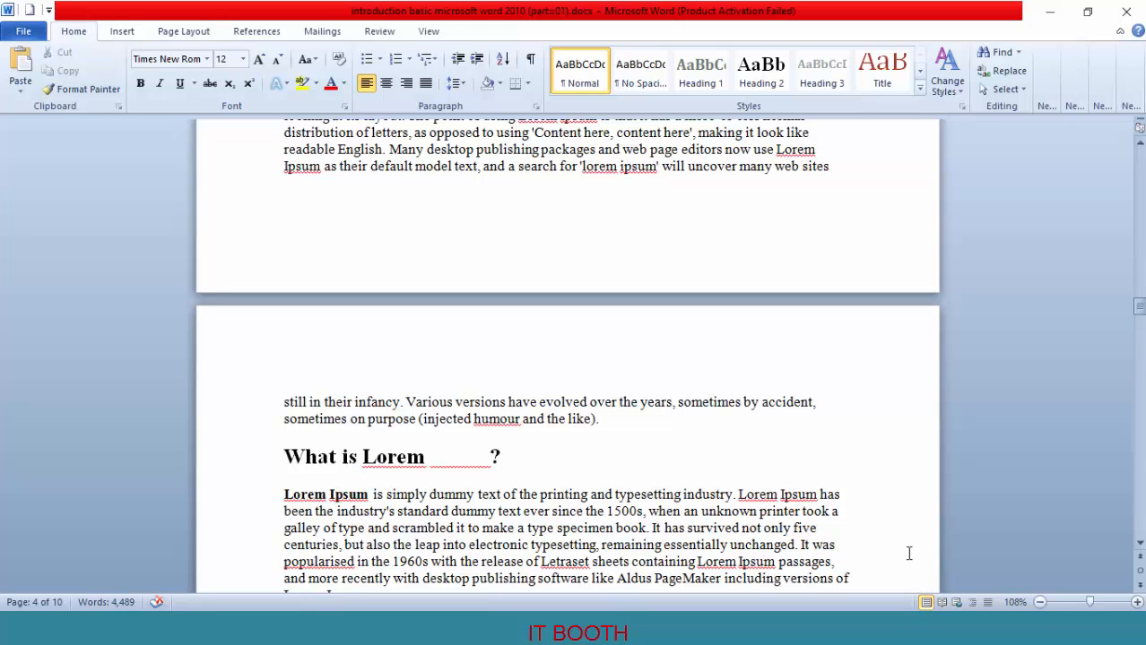
scroll(767, 381, "down", 15)
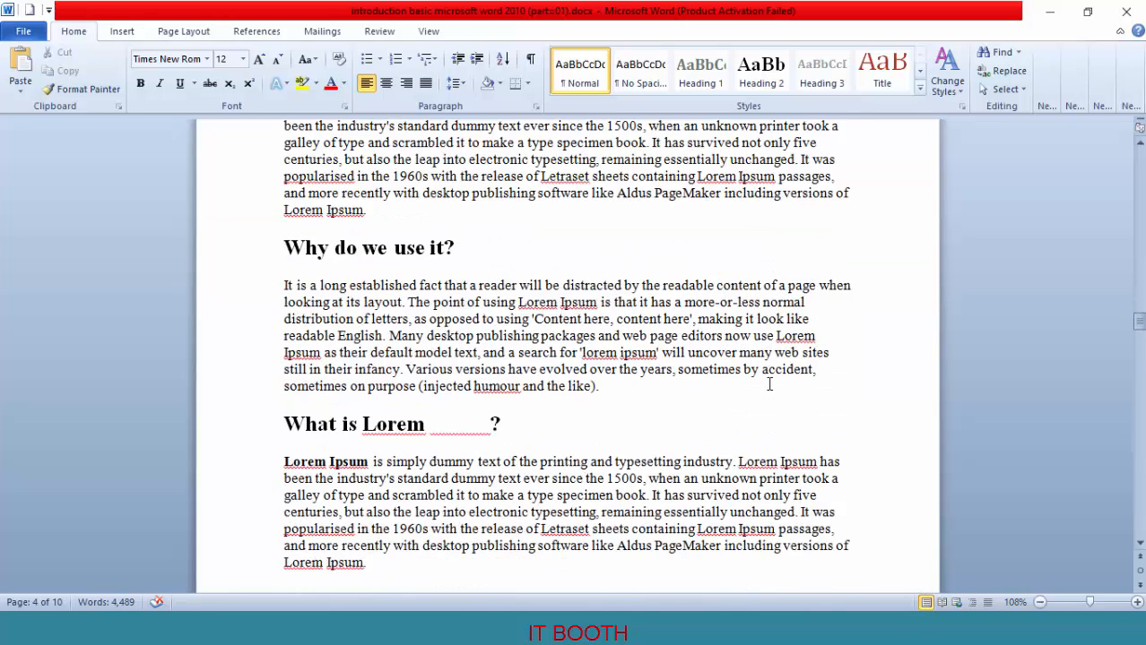
scroll(775, 409, "up", 10)
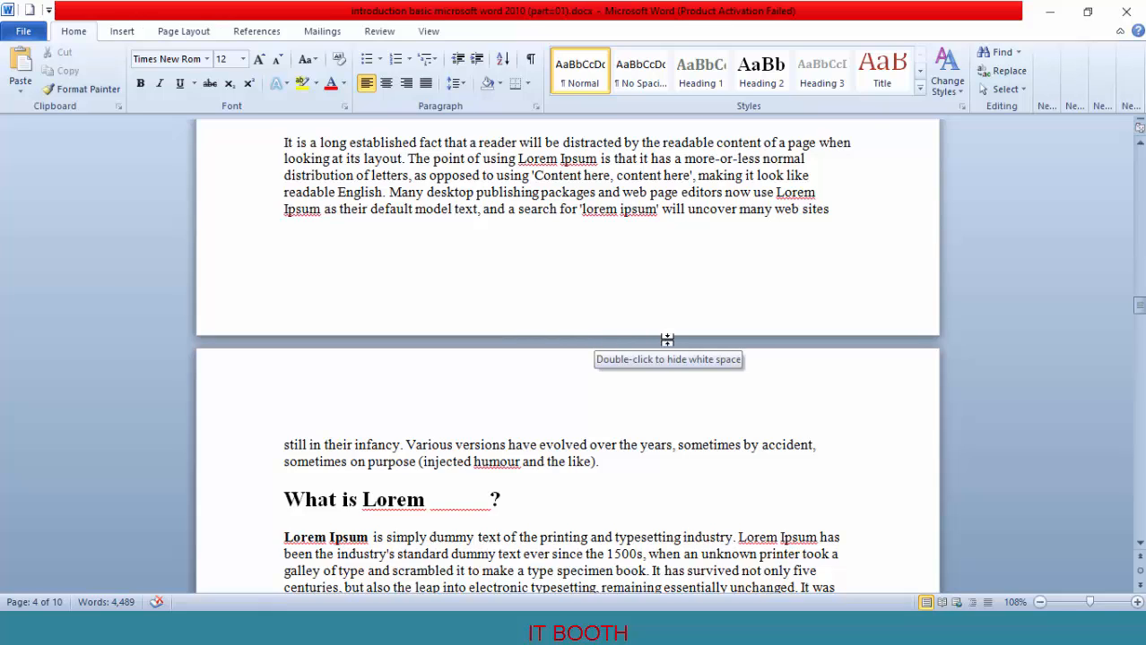
double_click(619, 341)
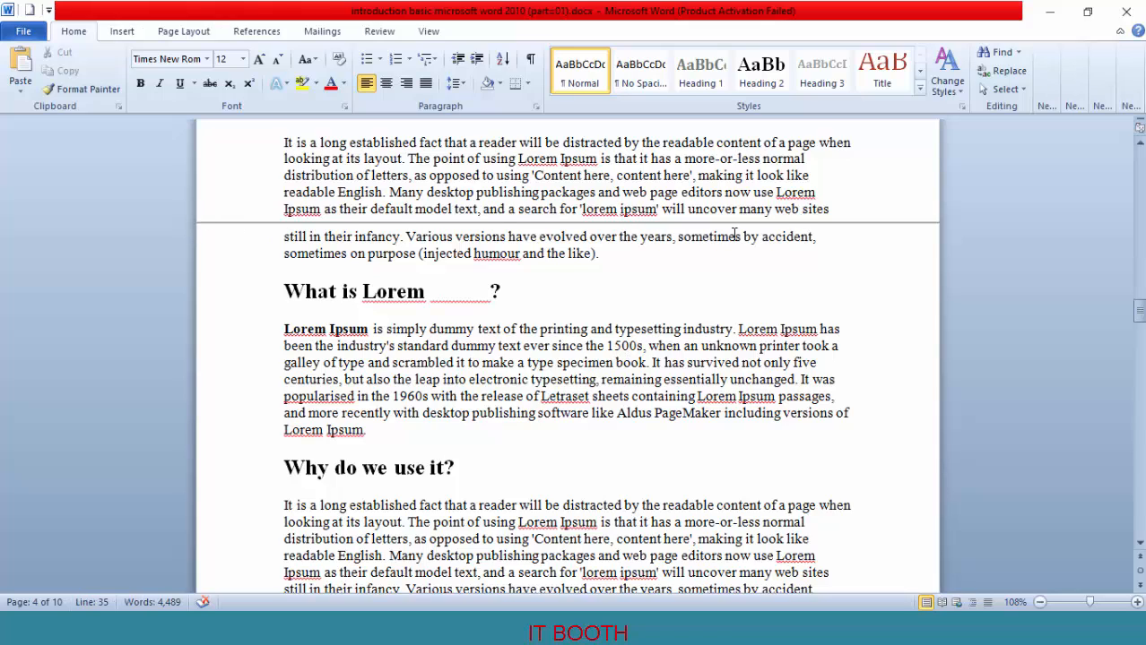
- Show the white space between the document's pages again at the page 5 to page 6 boundary
scroll(771, 385, "down", 5)
scroll(781, 392, "down", 3)
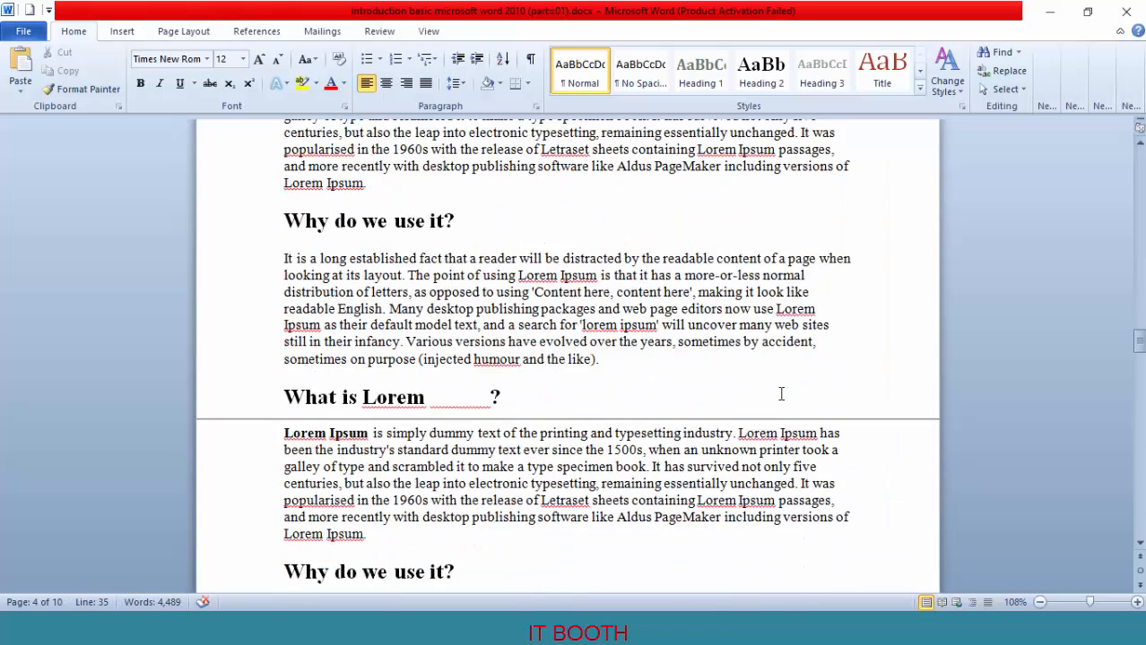
scroll(781, 394, "down", 6)
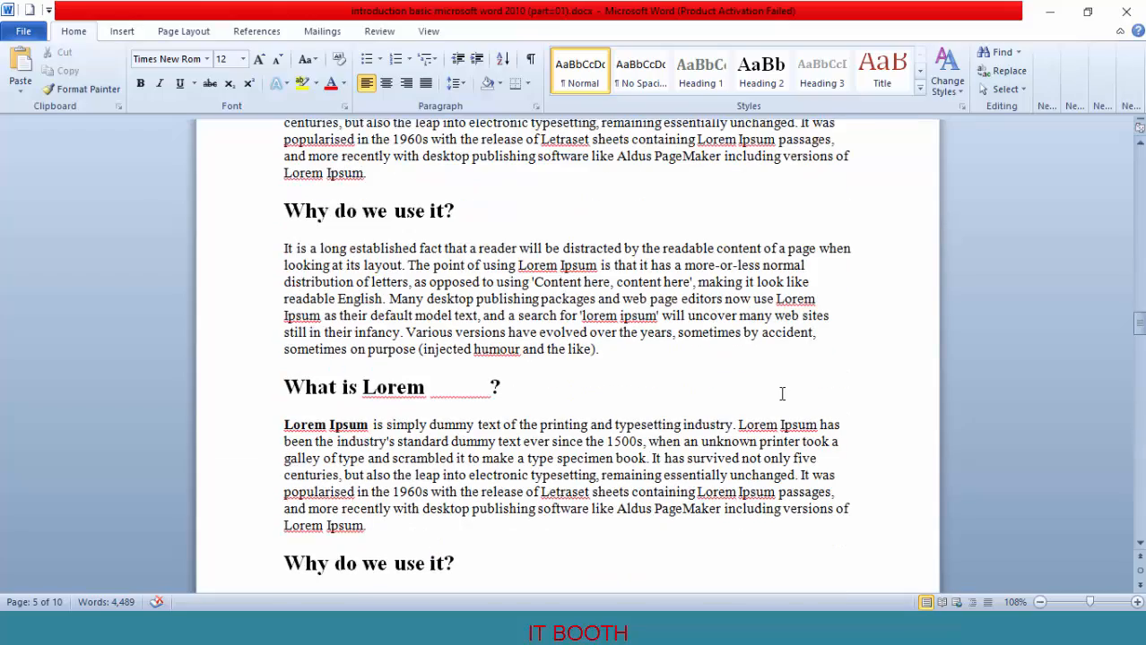
scroll(780, 394, "down", 8)
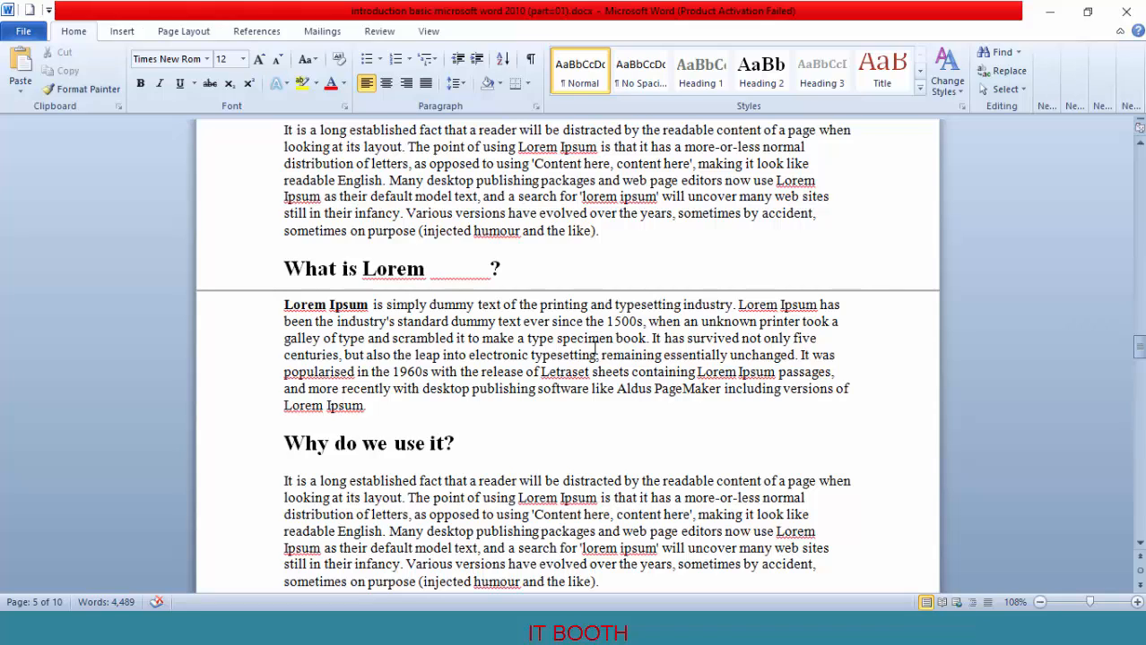
double_click(671, 290)
double_click(674, 290)
left_click(666, 290)
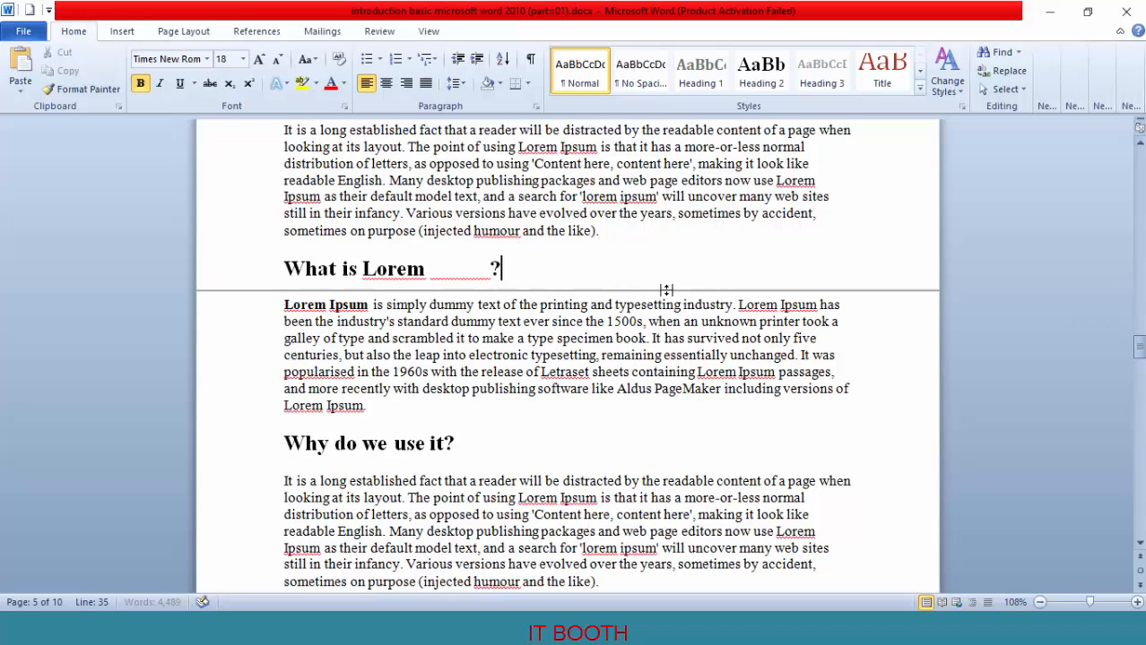
double_click(666, 290)
double_click(655, 291)
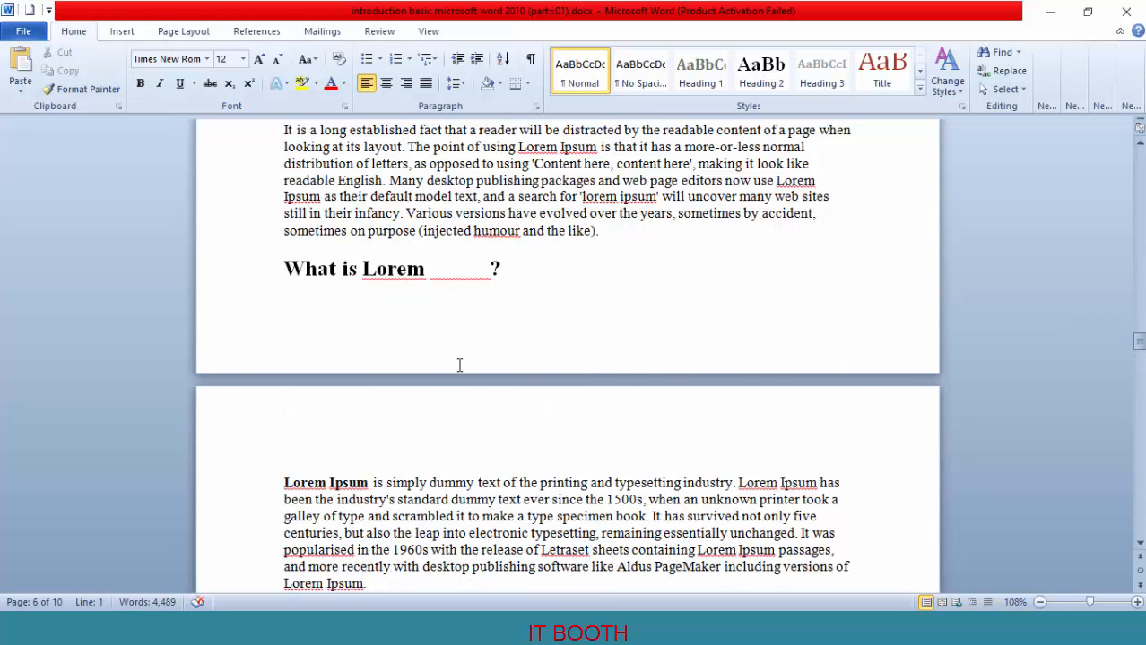
- Switch to Full Screen Reading view and page forward to the last screen of the document
left_click(942, 603)
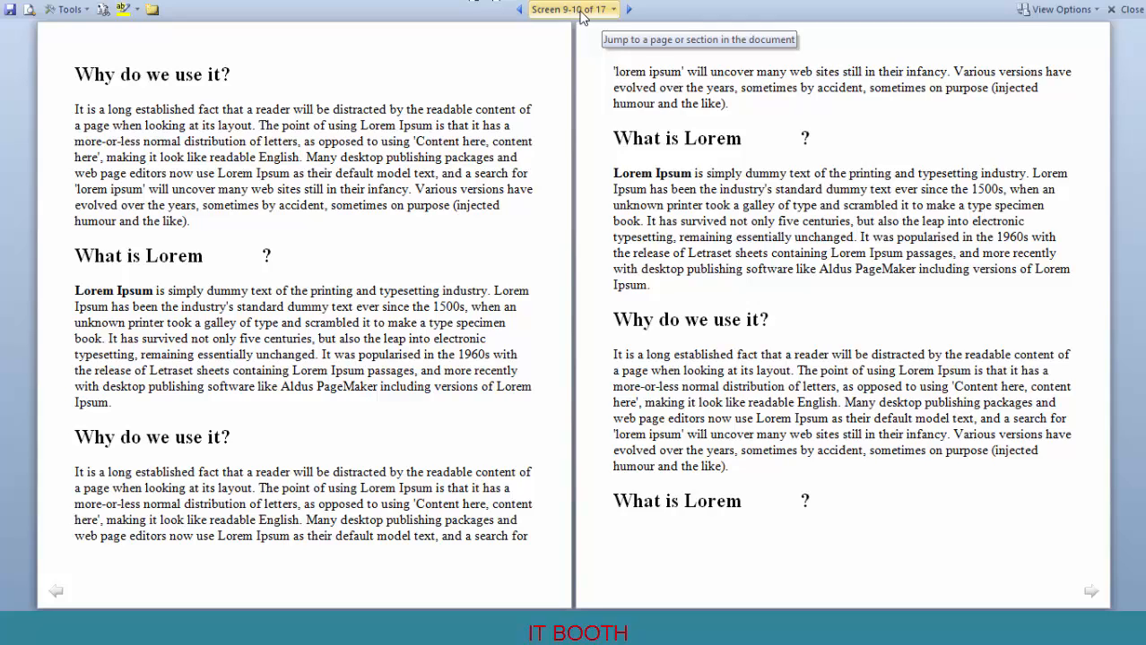
left_click(629, 11)
left_click(630, 11)
left_click(631, 11)
left_click(630, 11)
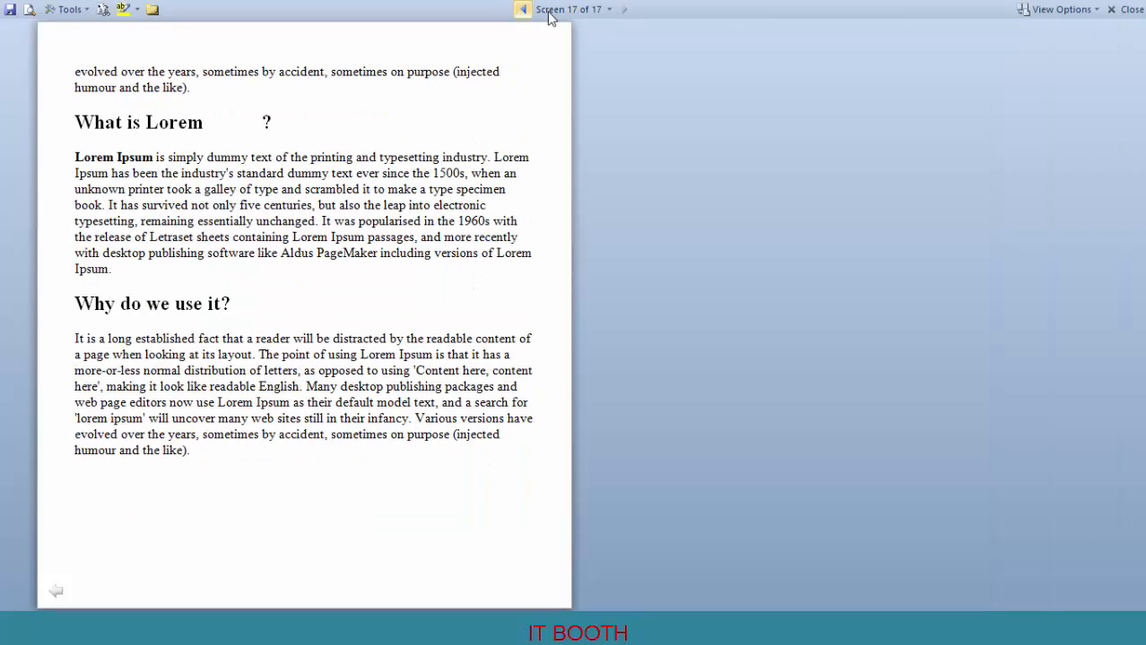
- Page back through the reading screens to screens 3-4 and exit Full Screen Reading view
left_click(521, 10)
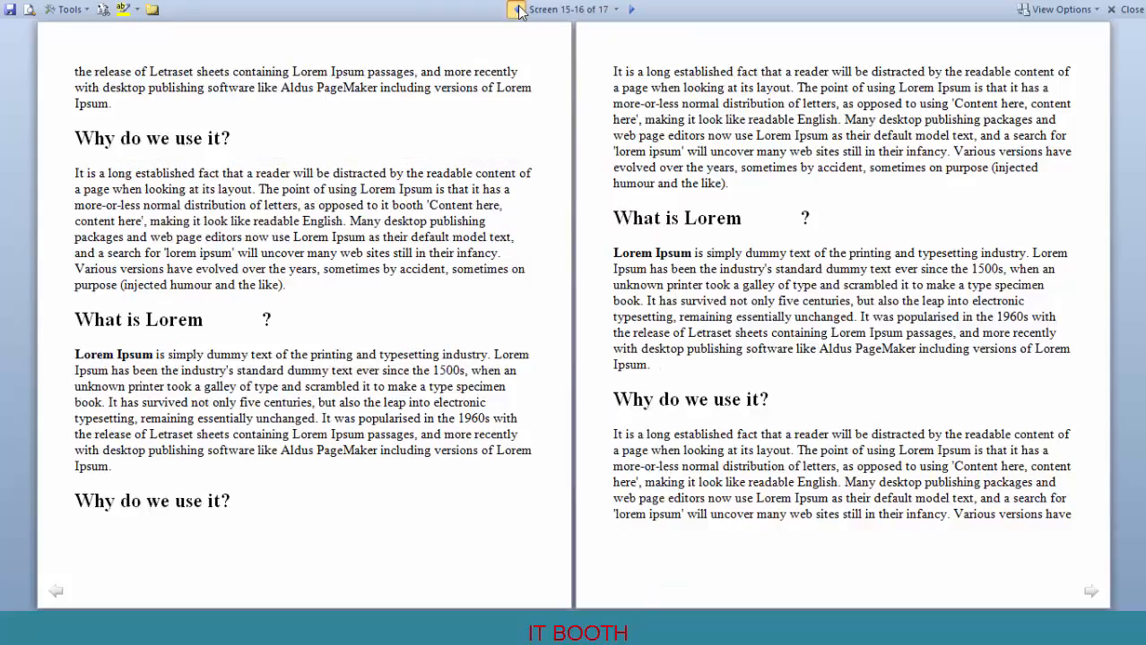
left_click(520, 10)
left_click(521, 10)
left_click(521, 10)
left_click(521, 10)
left_click(521, 10)
left_click(521, 10)
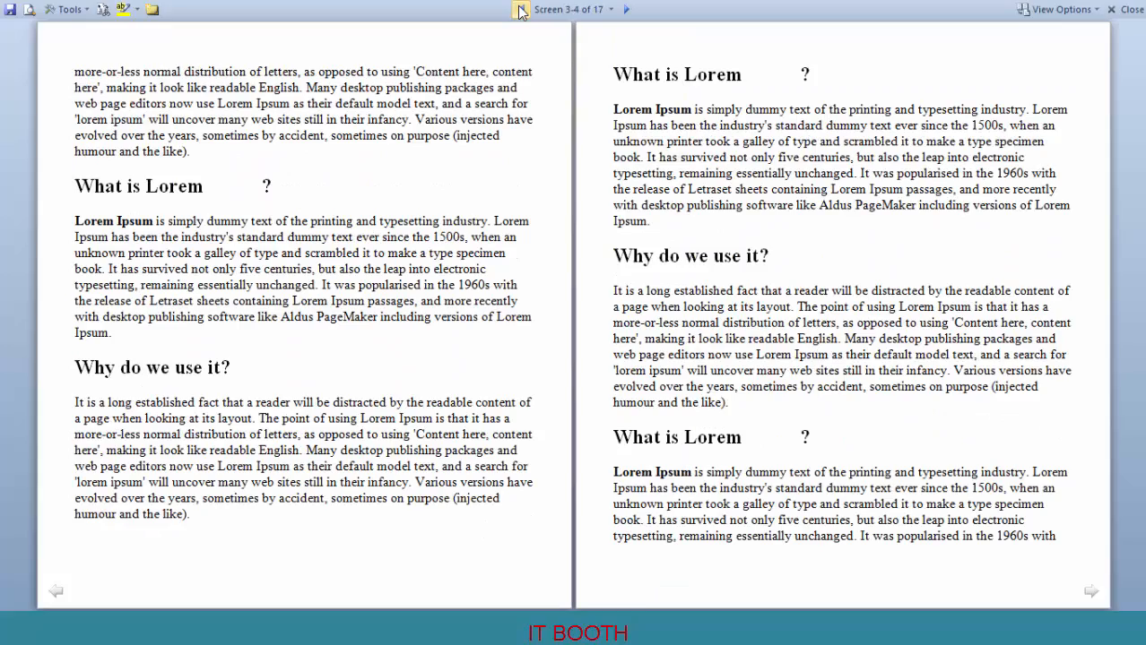
key("Escape")
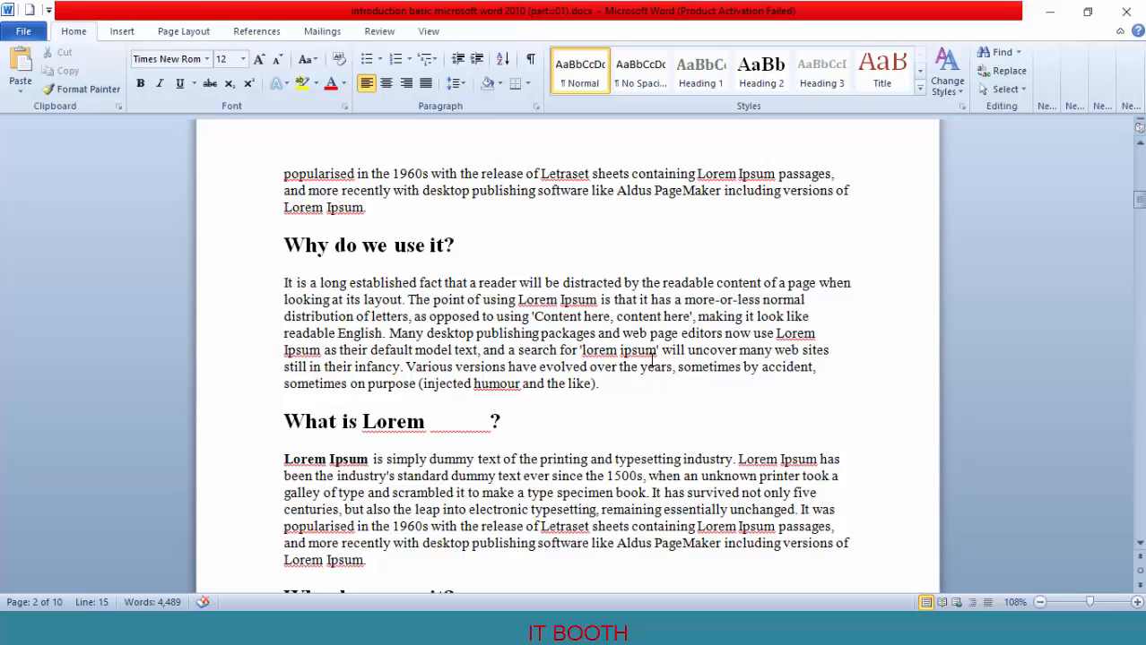
- Switch to Web Layout view and look through how the text flows across the window
left_click(956, 606)
scroll(543, 415, "down", 5)
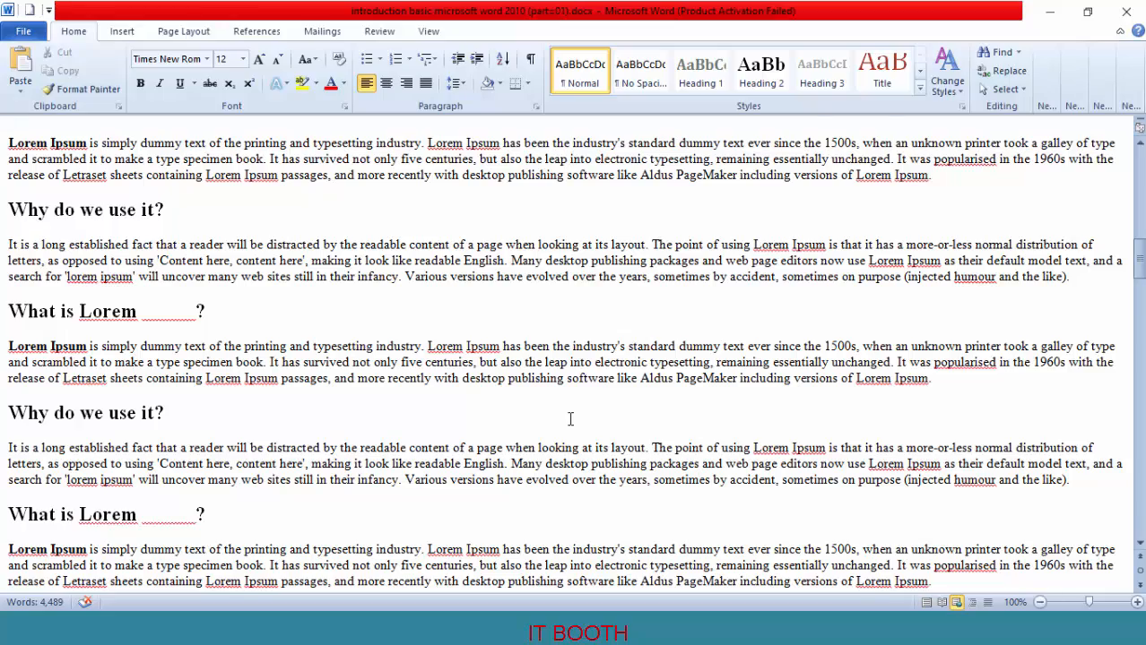
scroll(571, 419, "down", 5)
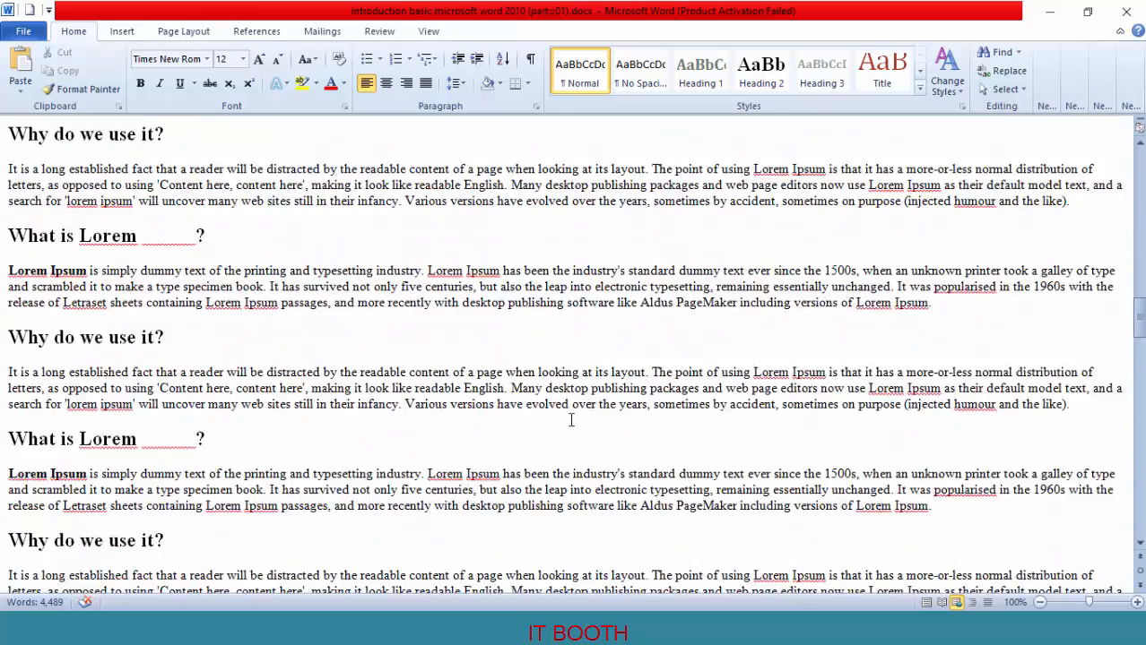
scroll(570, 418, "down", 5)
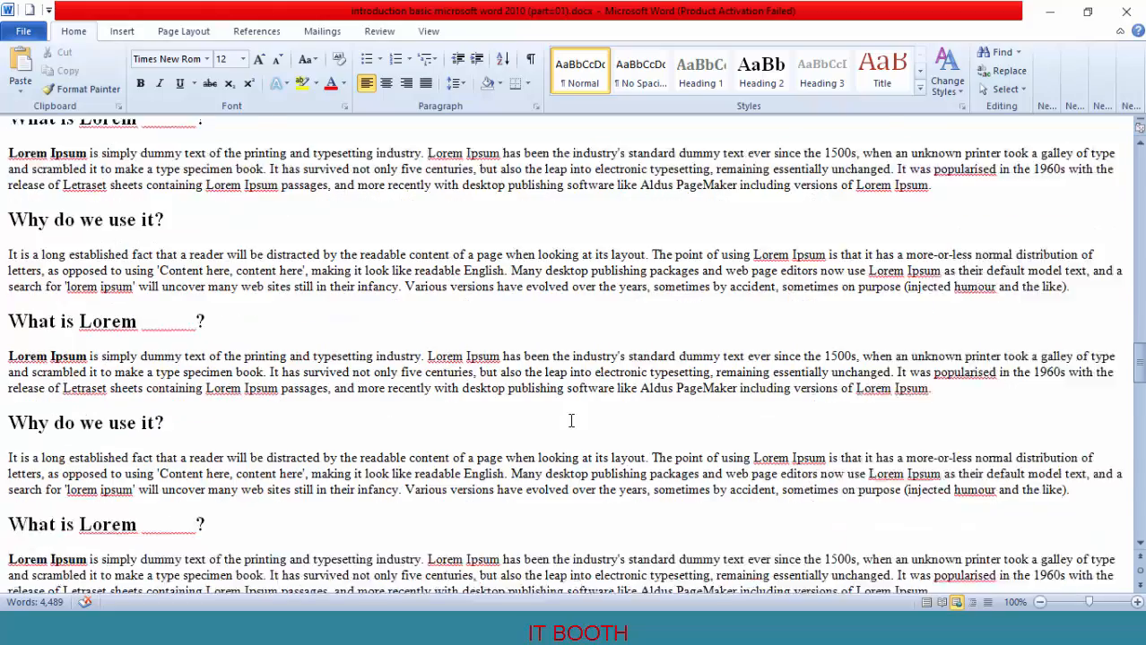
scroll(570, 418, "down", 5)
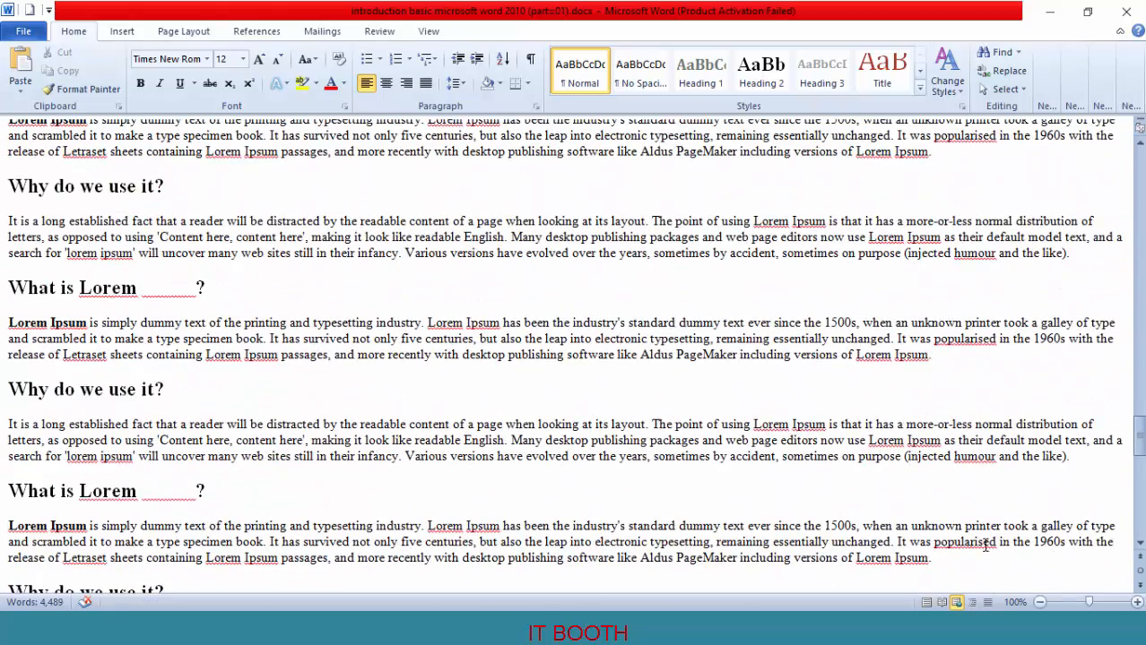
- Switch to Outline view and look through the headings and body text down to the document's end
left_click(974, 603)
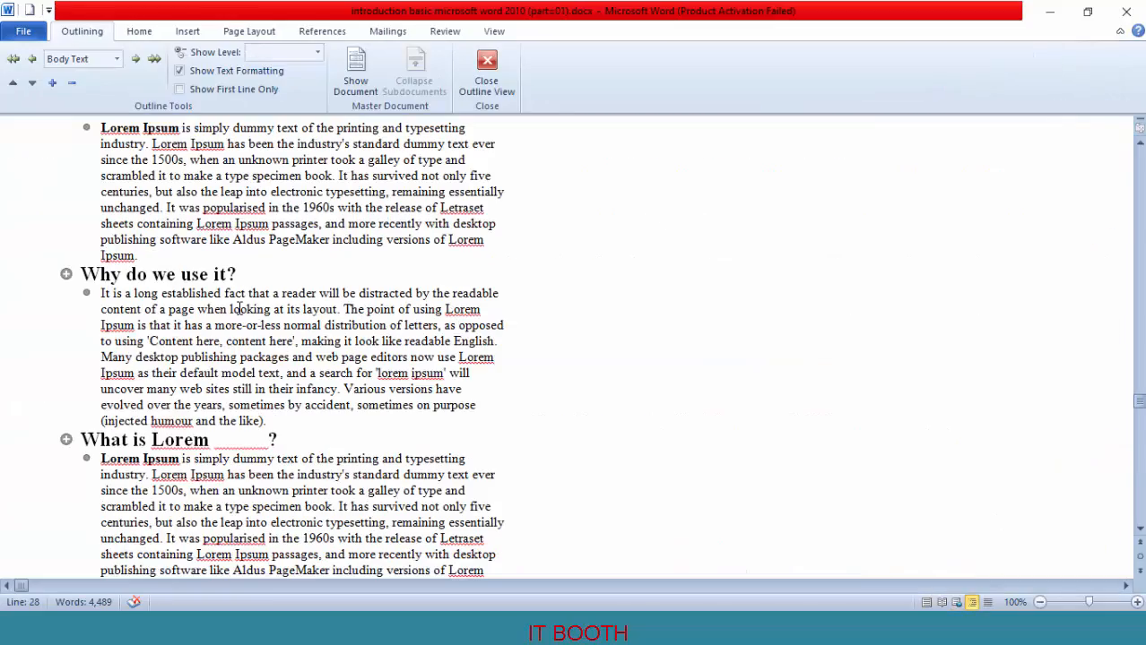
scroll(628, 359, "down", 15)
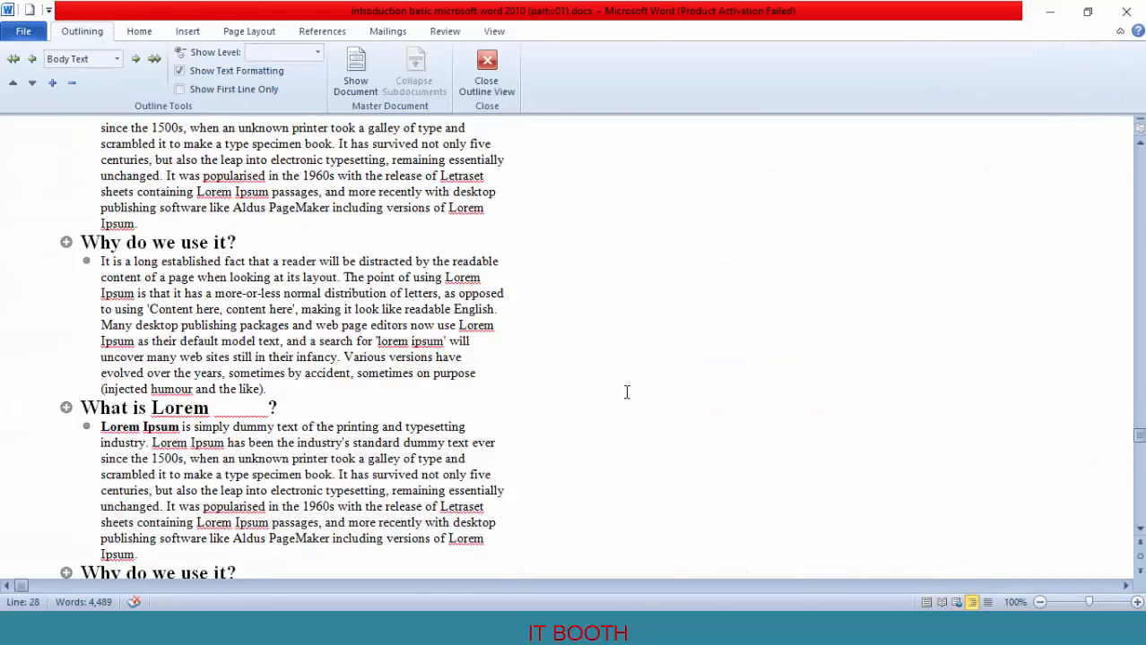
scroll(624, 408, "down", 4)
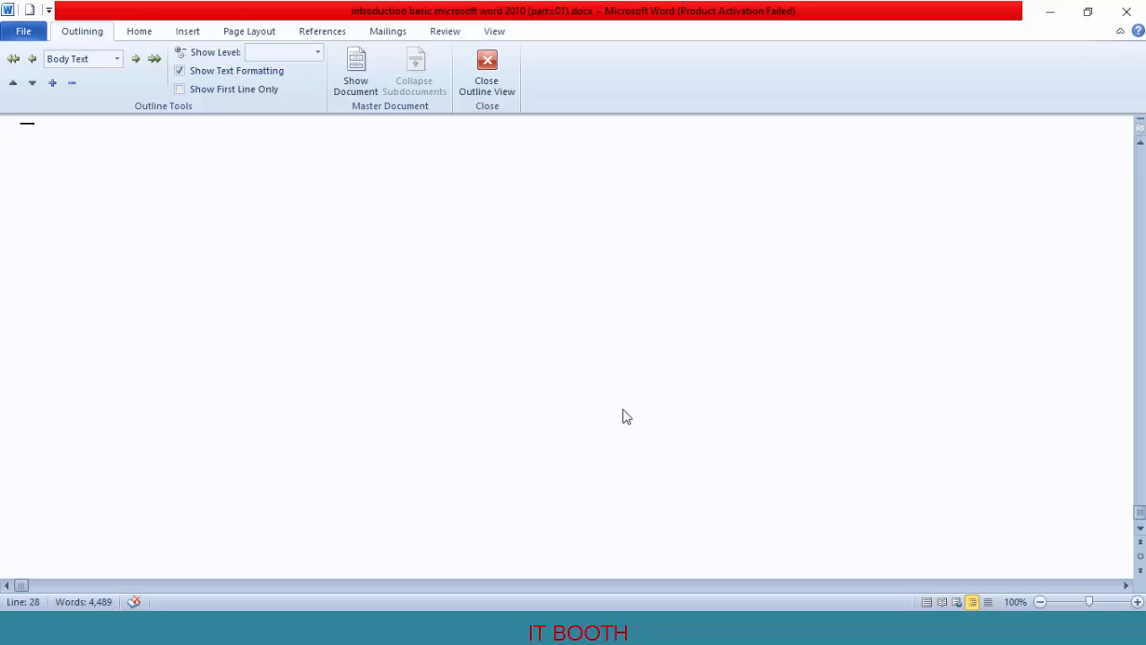
scroll(623, 409, "up", 7)
scroll(622, 410, "up", 1)
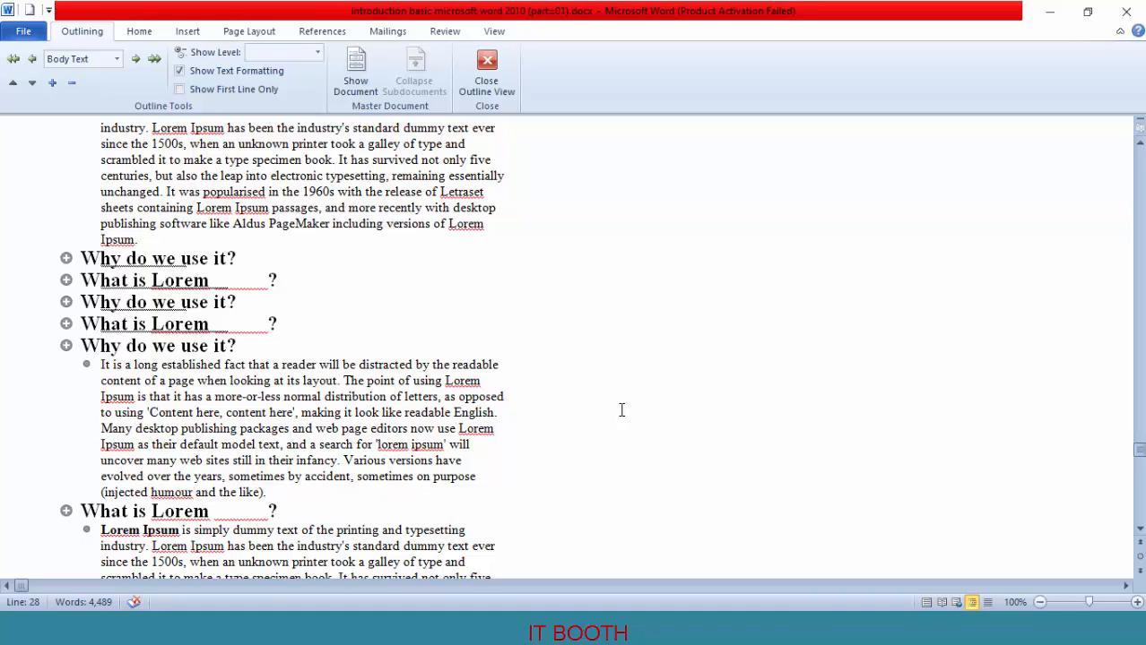
- Expand the first collapsed "Why do we use it?" heading on page 9 and select its body paragraph
double_click(66, 258)
left_click(289, 407)
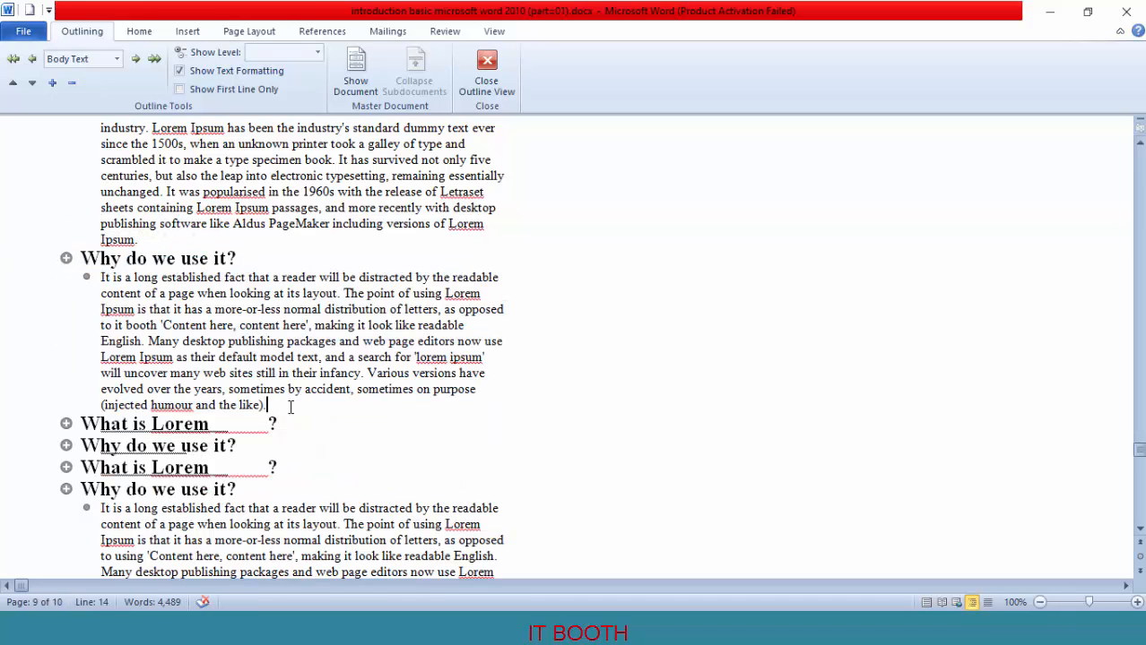
left_click_drag(290, 407, 131, 291)
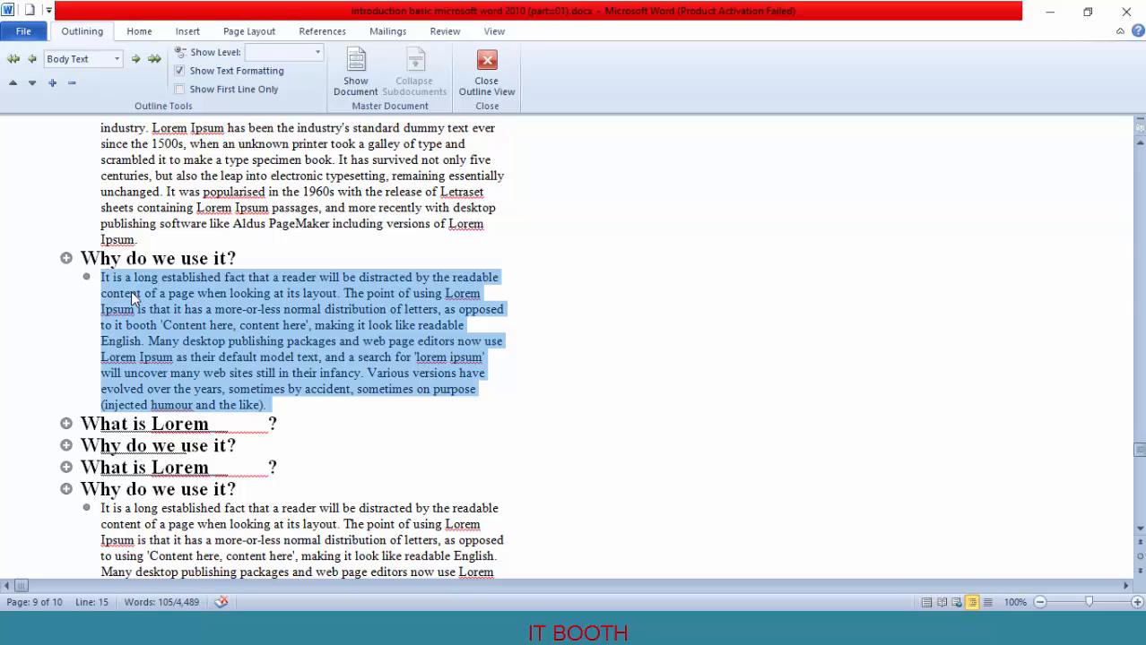
- Collapse that "Why do we use it?" heading and the remaining expanded sections below it to the end of the outline
double_click(67, 258)
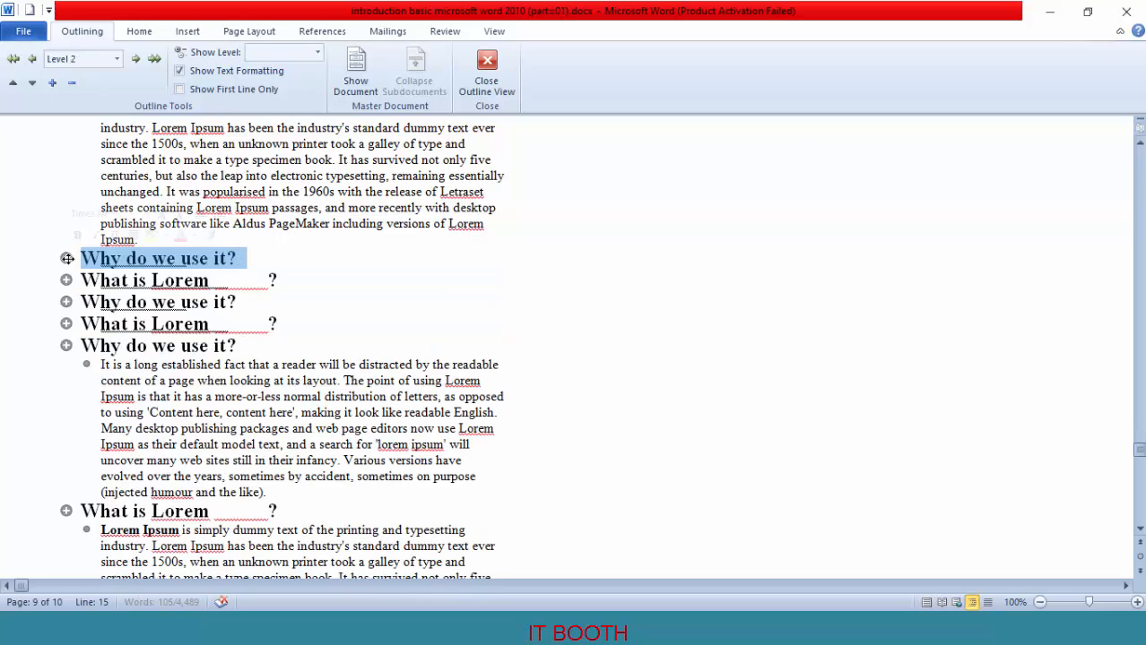
left_click_drag(66, 258, 68, 342)
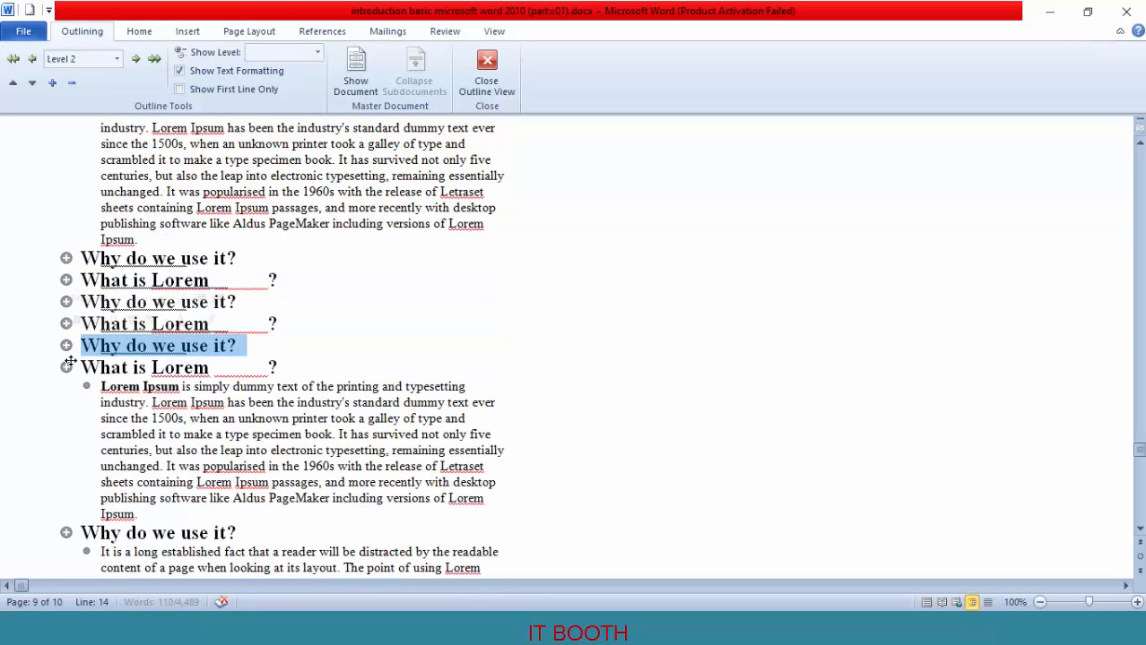
scroll(89, 440, "down", 3)
left_click(67, 383)
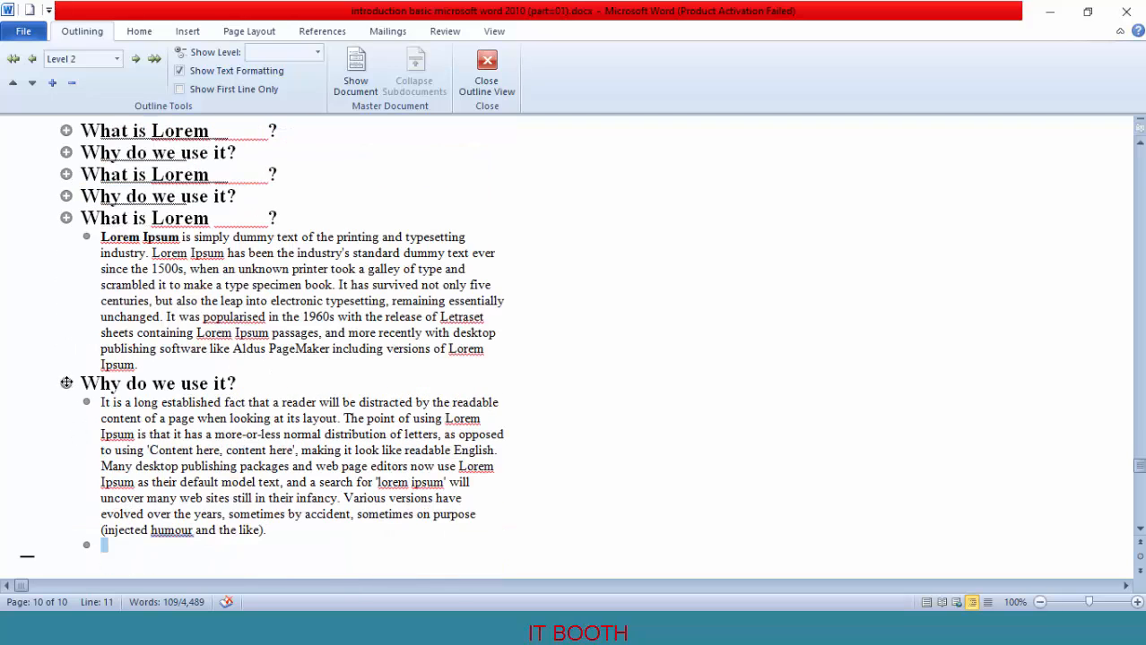
double_click(67, 383)
double_click(66, 218)
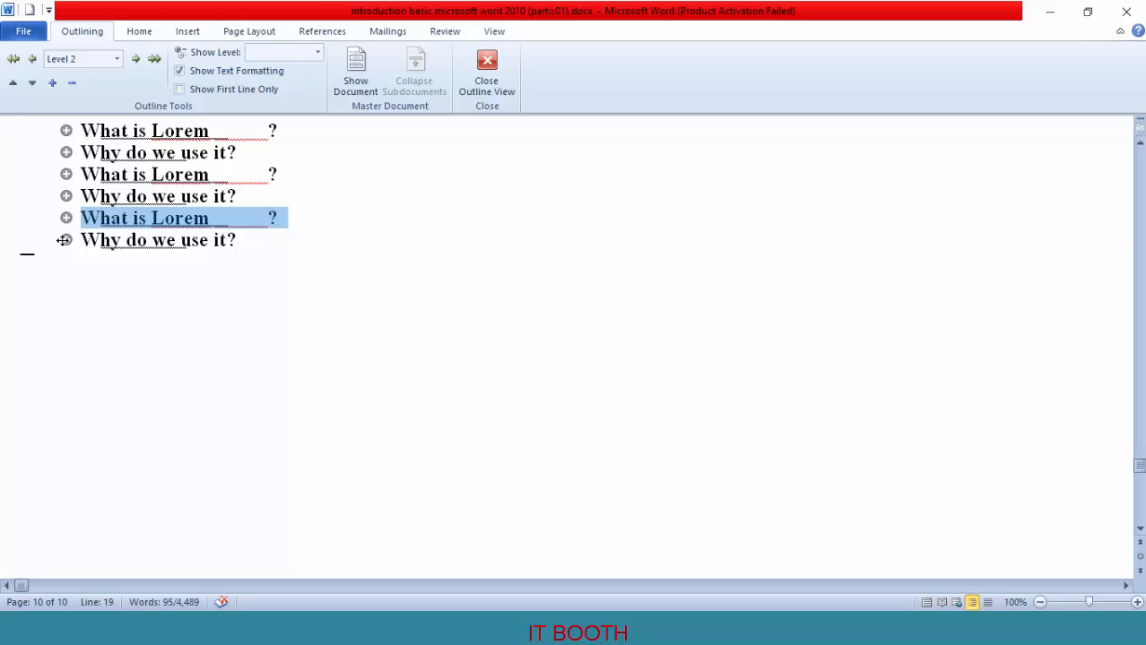
- Expand the first of the collapsed "Why do we use it?" headings on page 9 and review the surrounding outline
scroll(152, 345, "up", 6)
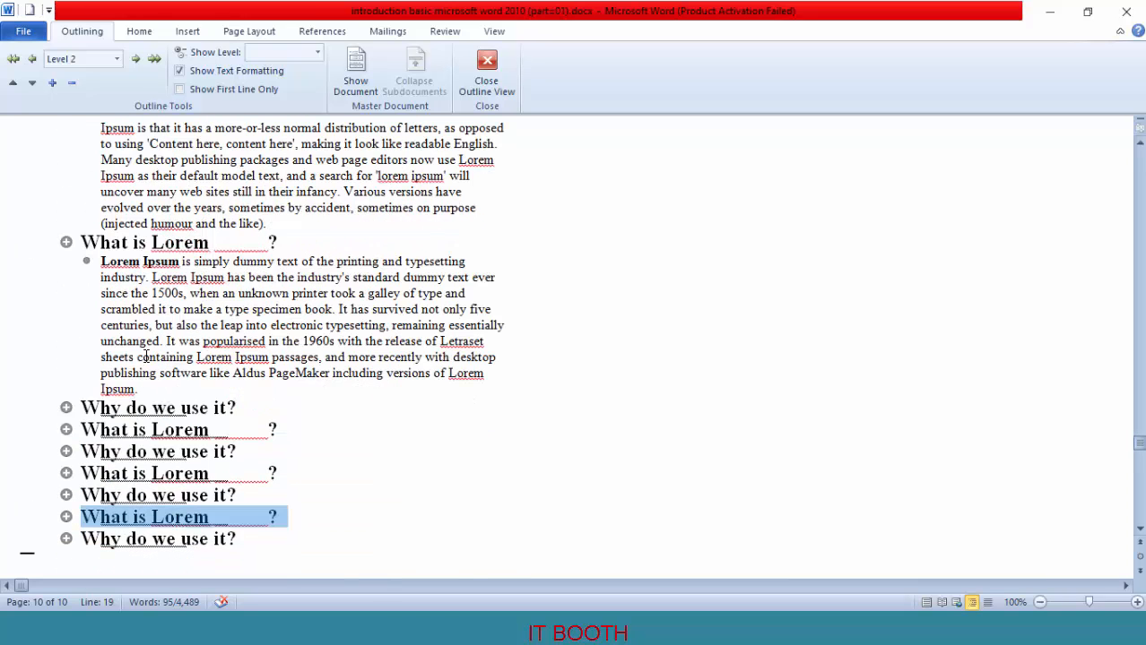
double_click(66, 408)
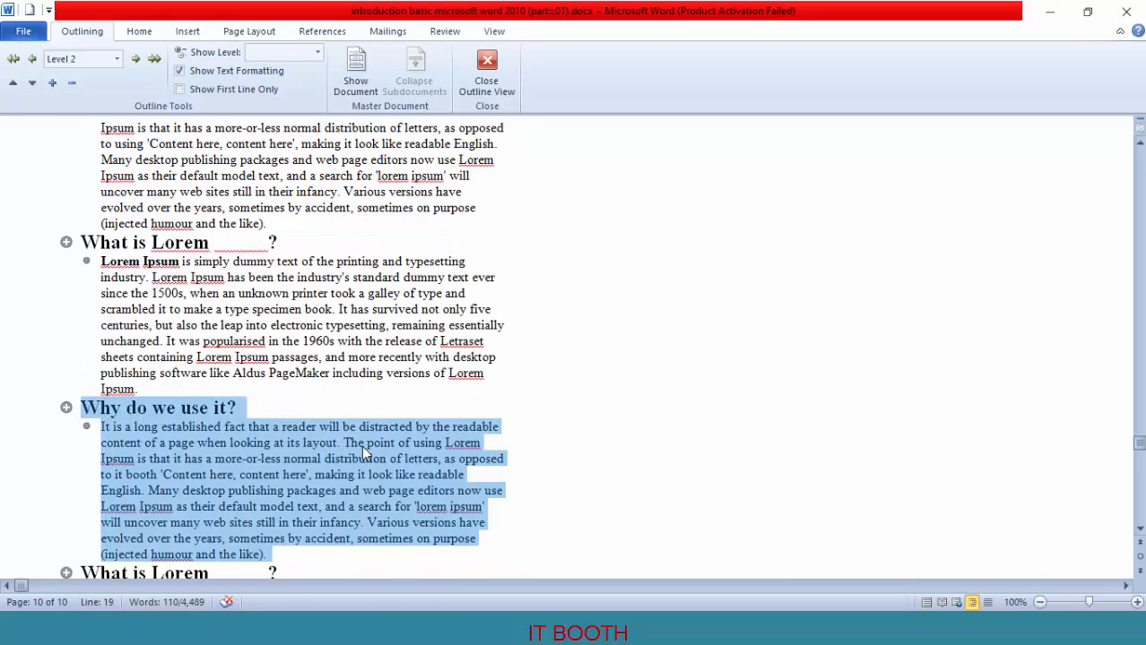
scroll(361, 445, "down", 3)
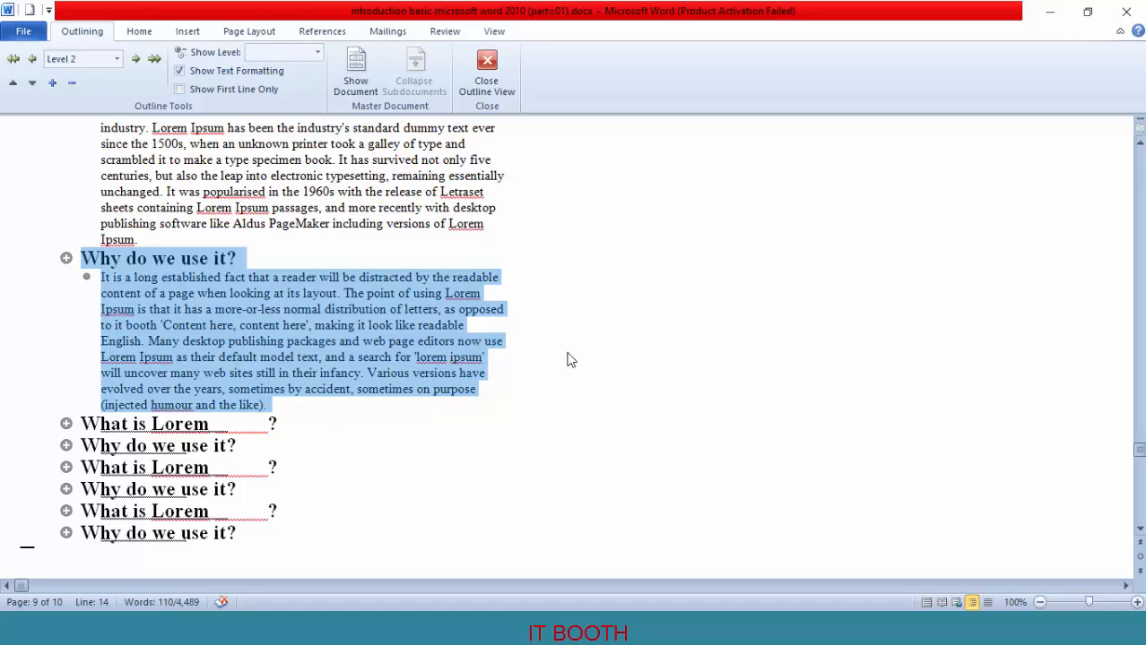
scroll(612, 384, "down", 8)
scroll(613, 386, "up", 6)
scroll(615, 389, "up", 3)
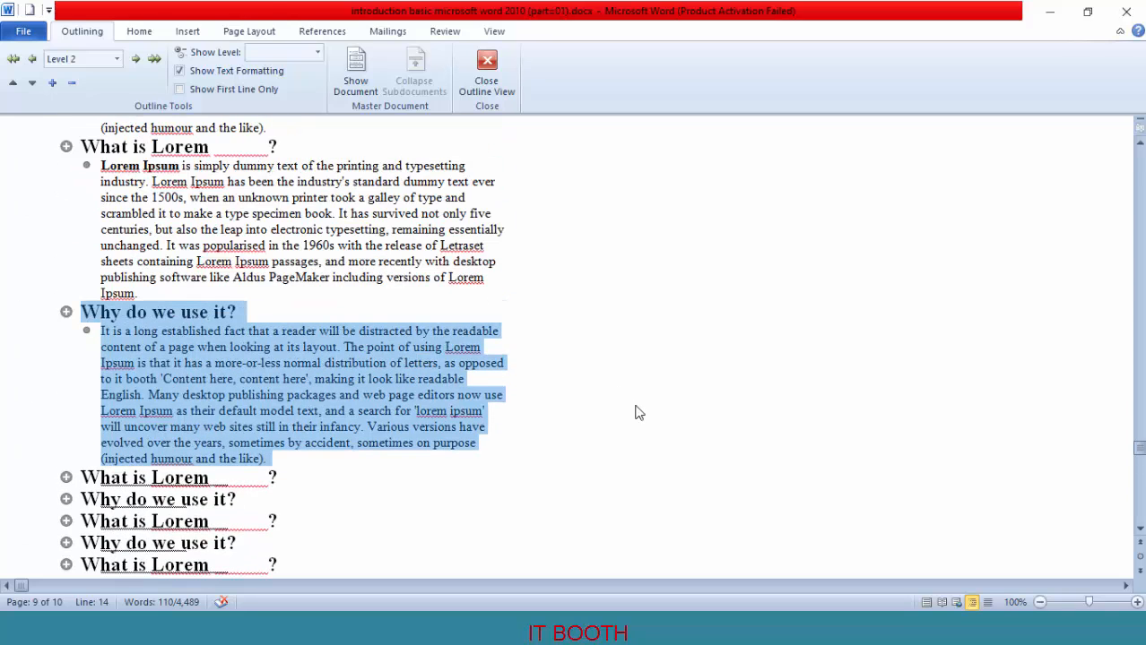
- Switch to Draft view and look through the text to the end of the document
left_click(988, 604)
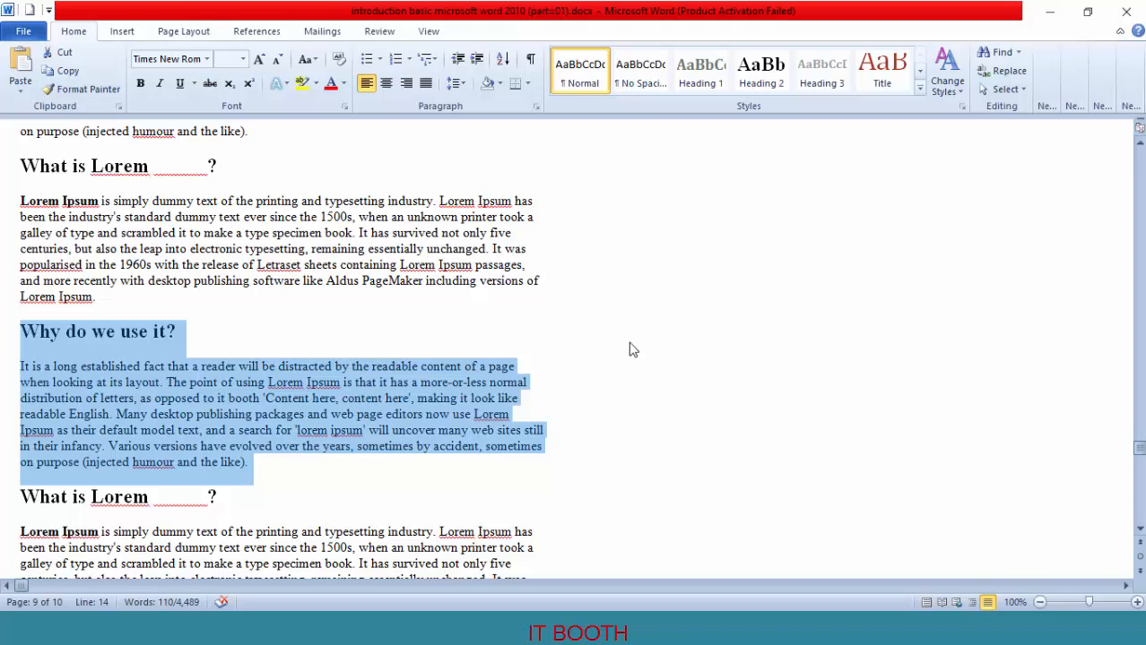
scroll(630, 350, "down", 15)
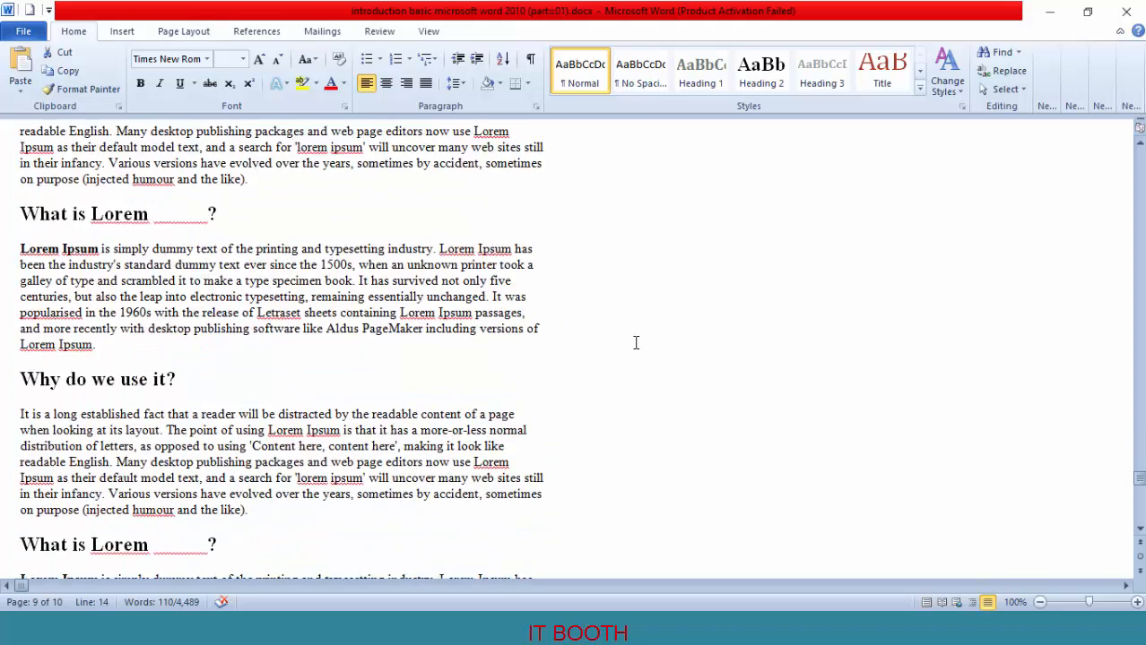
scroll(640, 345, "down", 15)
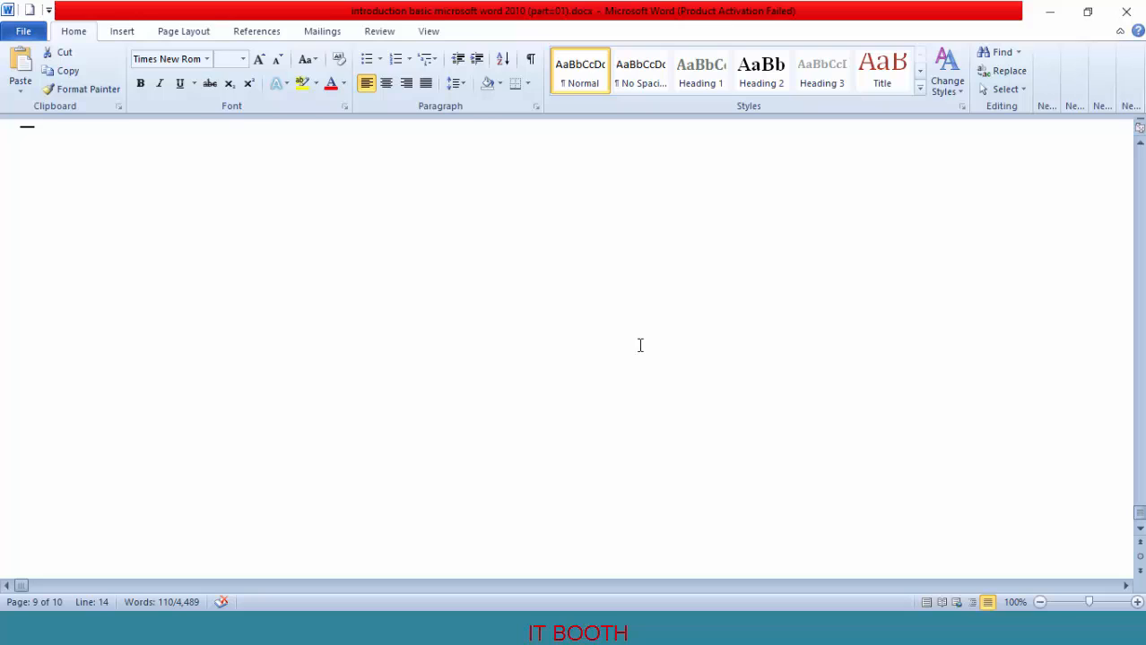
scroll(640, 346, "up", 15)
scroll(640, 345, "up", 7)
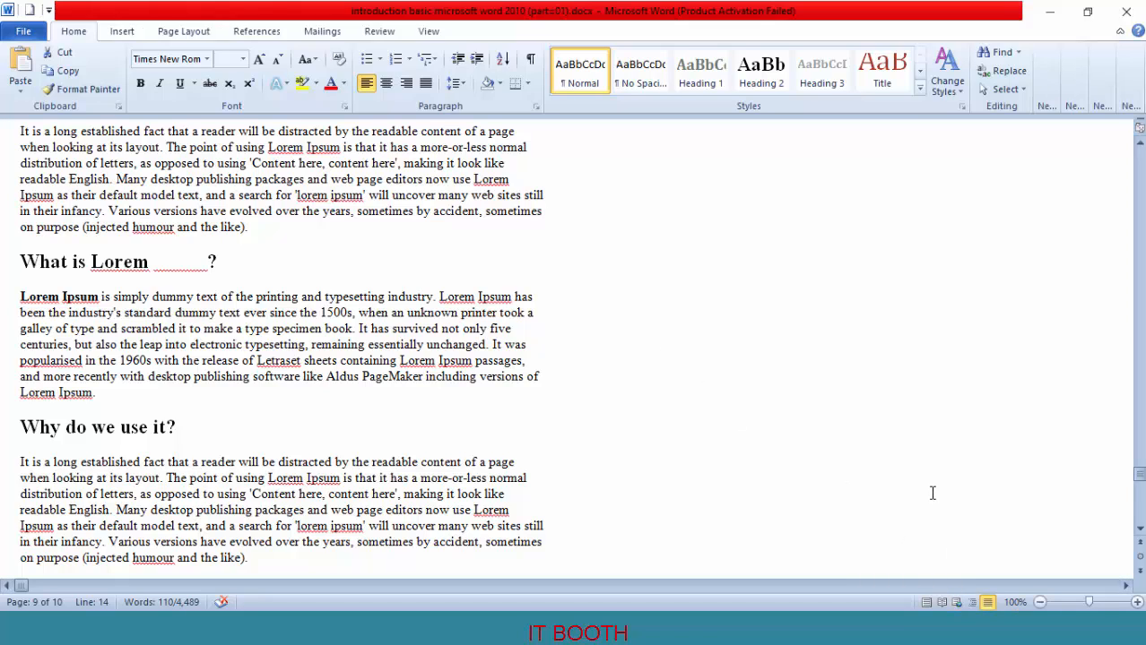
- Return to Print Layout view, clear the text selection and zoom the document out to 10%
left_click(926, 603)
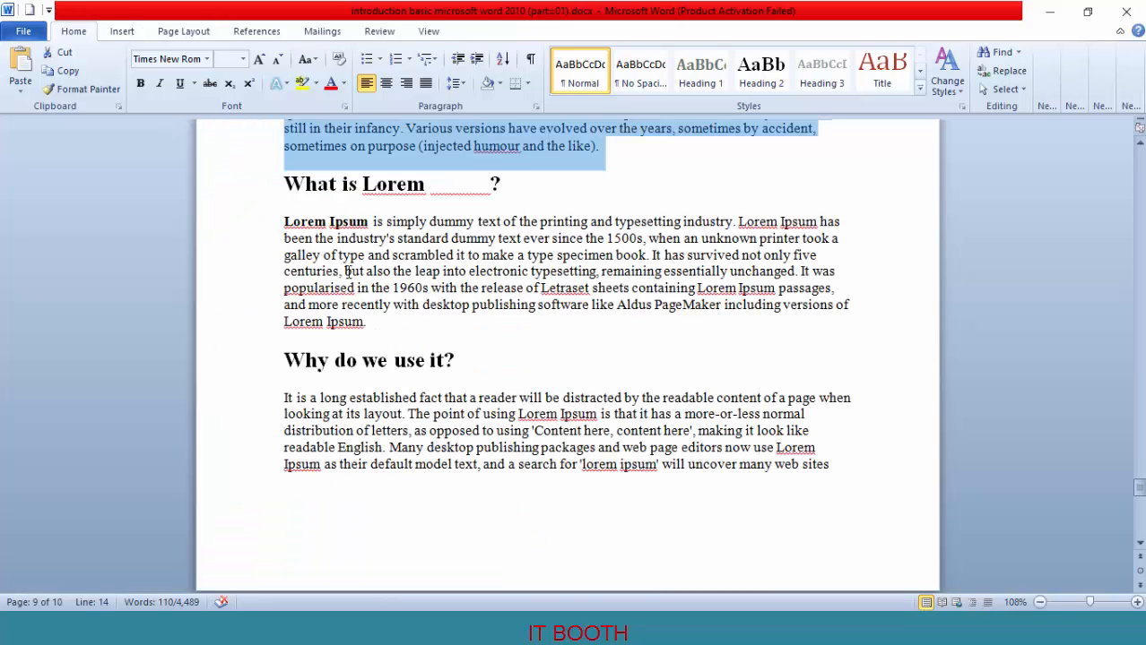
left_click(831, 365)
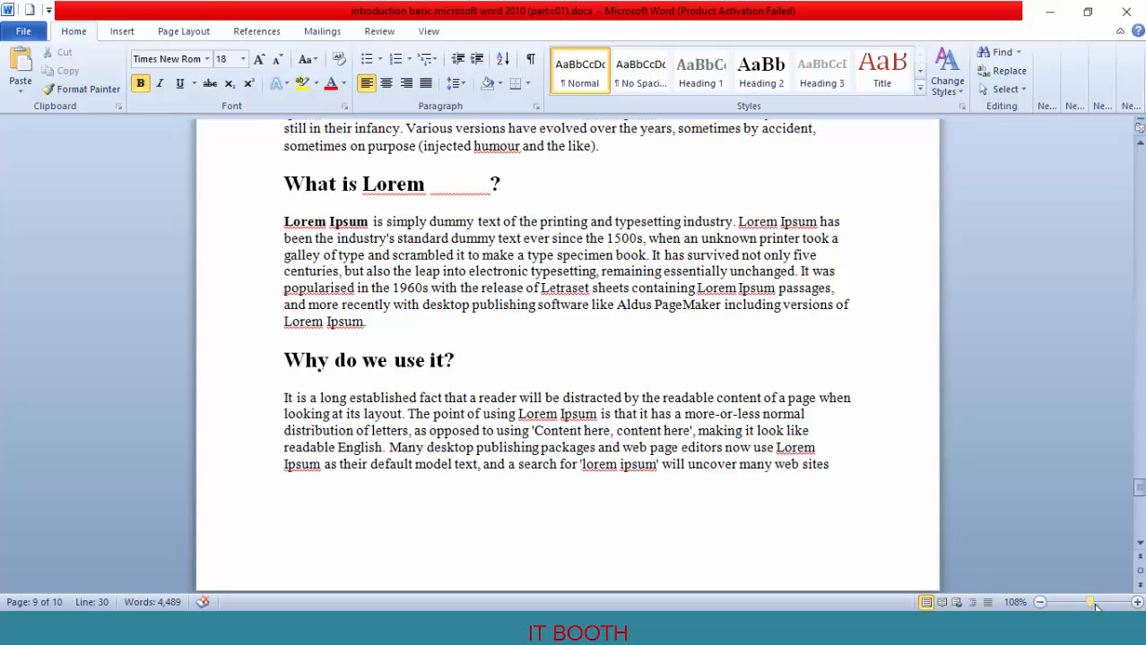
left_click_drag(1090, 603, 1049, 605)
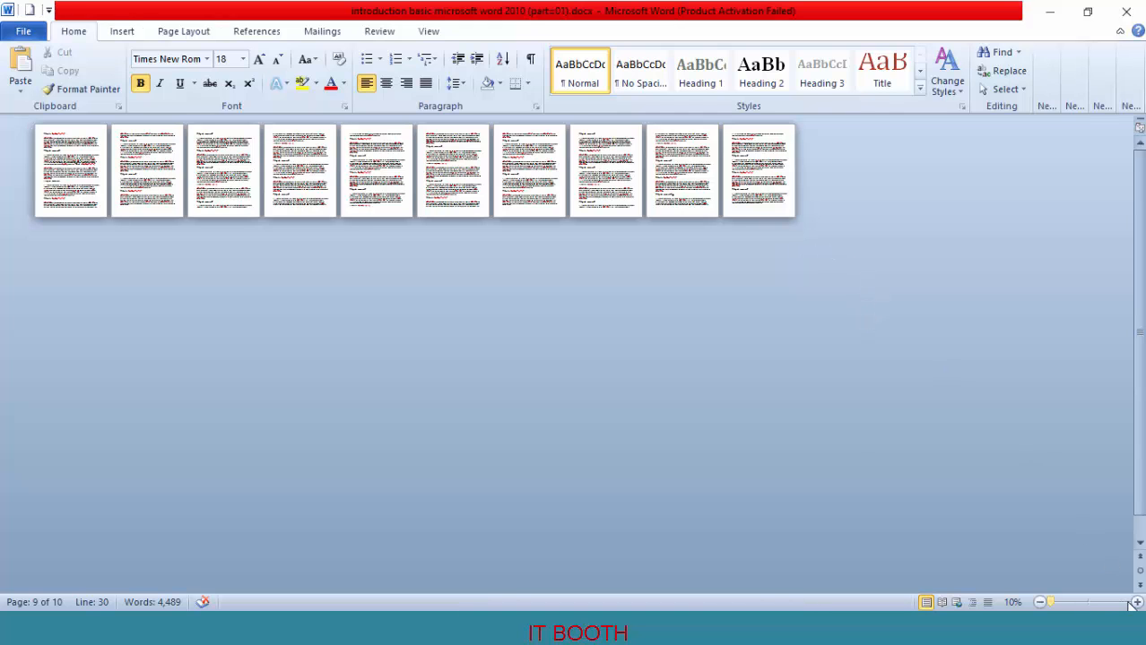
- Zoom the document in to 500% and bring it back down to 98%
left_click_drag(1050, 603, 1126, 603)
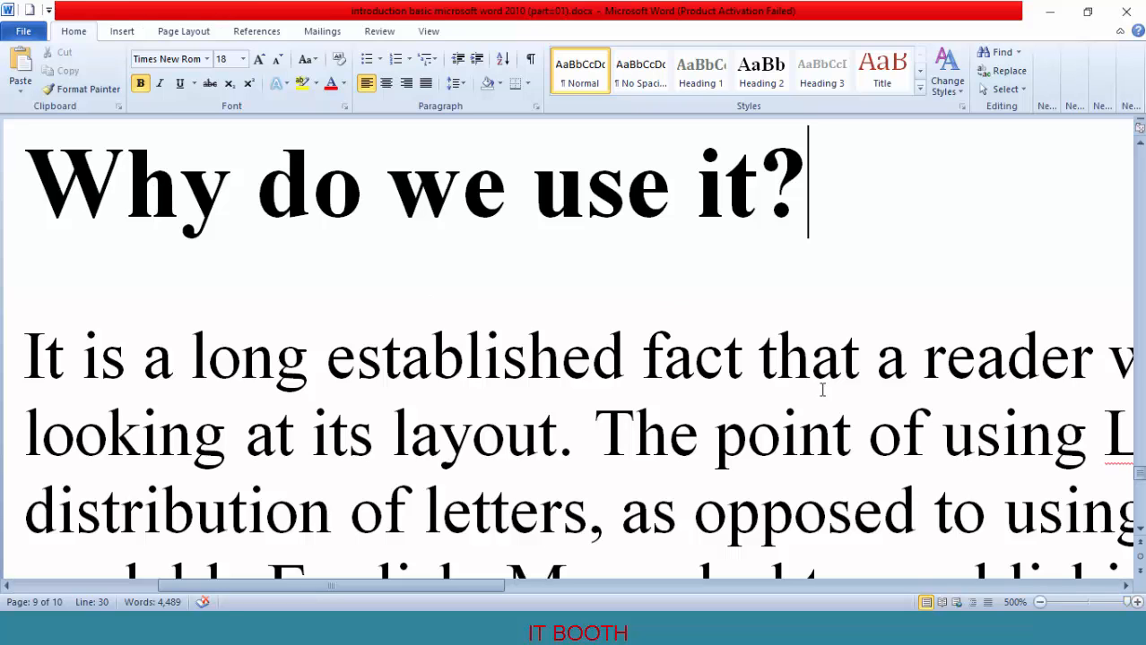
left_click_drag(1126, 603, 1087, 602)
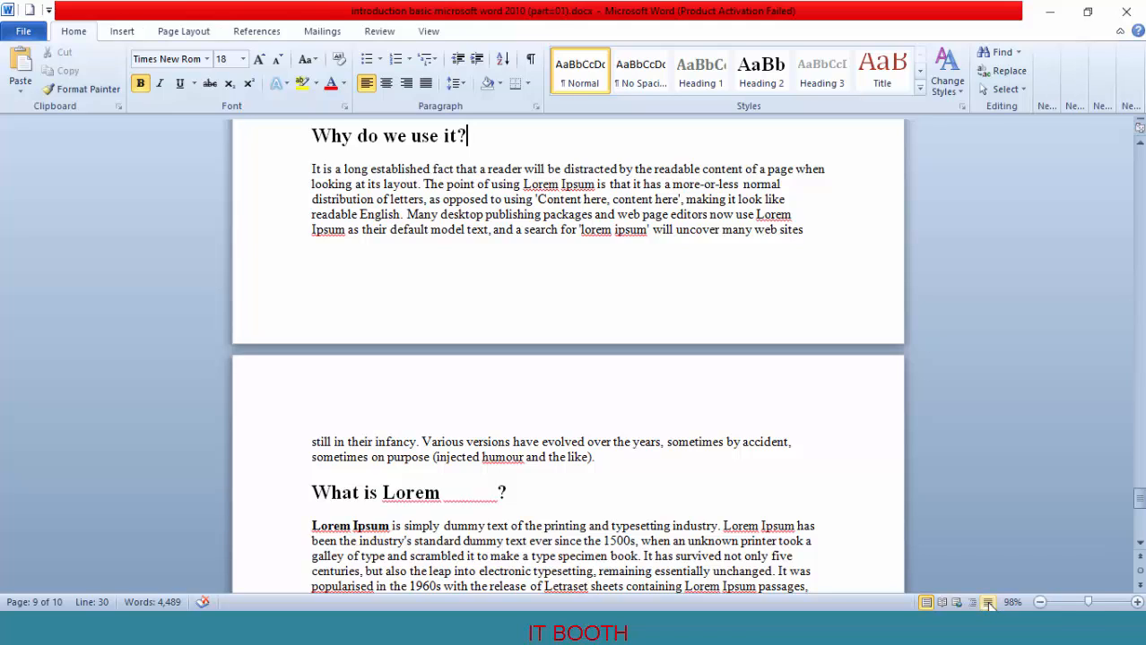
- Step the zoom out and back in three increments each, set it to 100%, and place the cursor in page 10's first text line
left_click(1040, 603)
left_click(1040, 602)
left_click(1040, 603)
left_click(1137, 602)
left_click(1137, 603)
left_click(1136, 602)
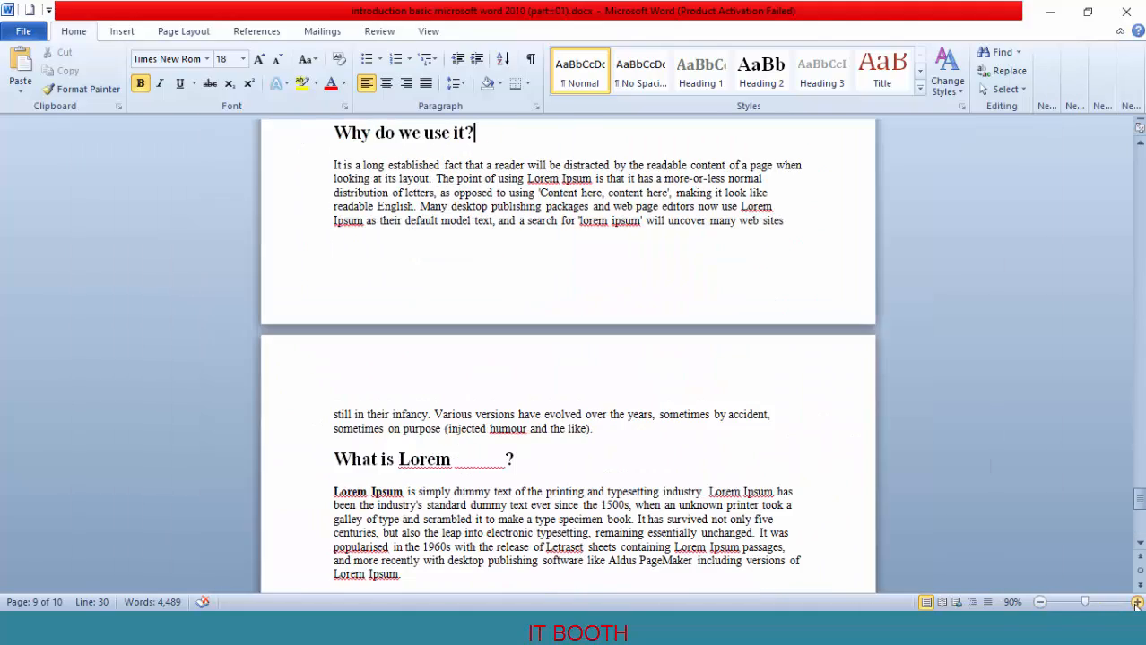
mouse_move(1089, 602)
left_mouse_down()
mouse_move(1128, 602)
mouse_move(1051, 602)
mouse_move(1103, 606)
mouse_move(1089, 603)
left_mouse_up()
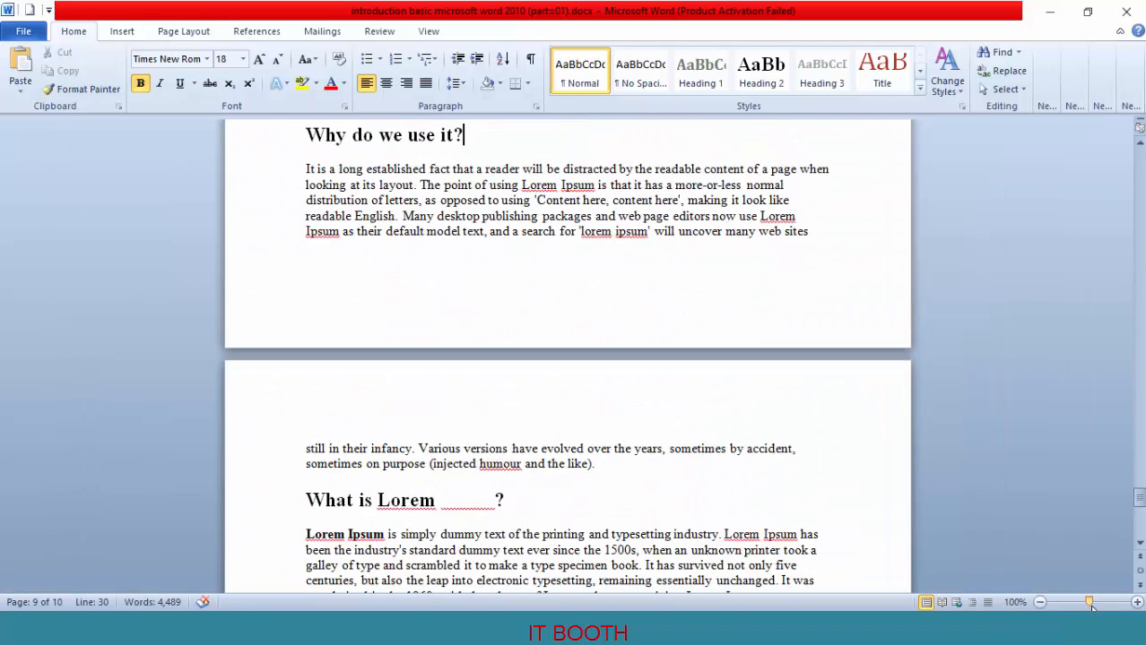
left_click(759, 400)
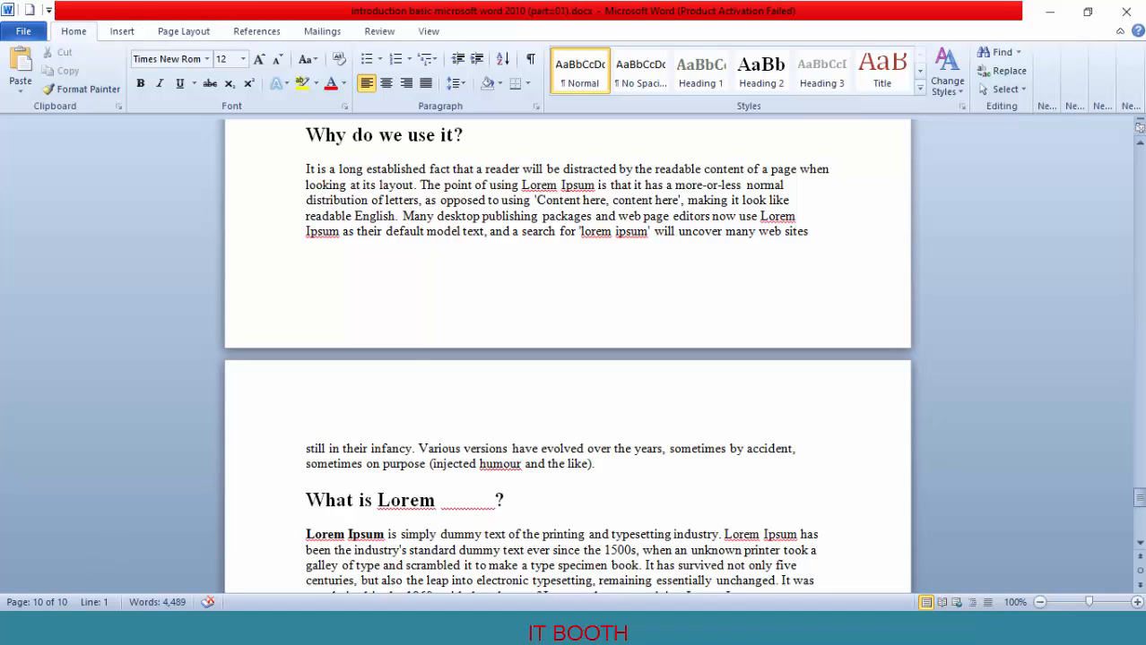
- Add Vertical Page Position and Macro Recording to the status bar, and turn the Column indicator on and off again
right_click(207, 604)
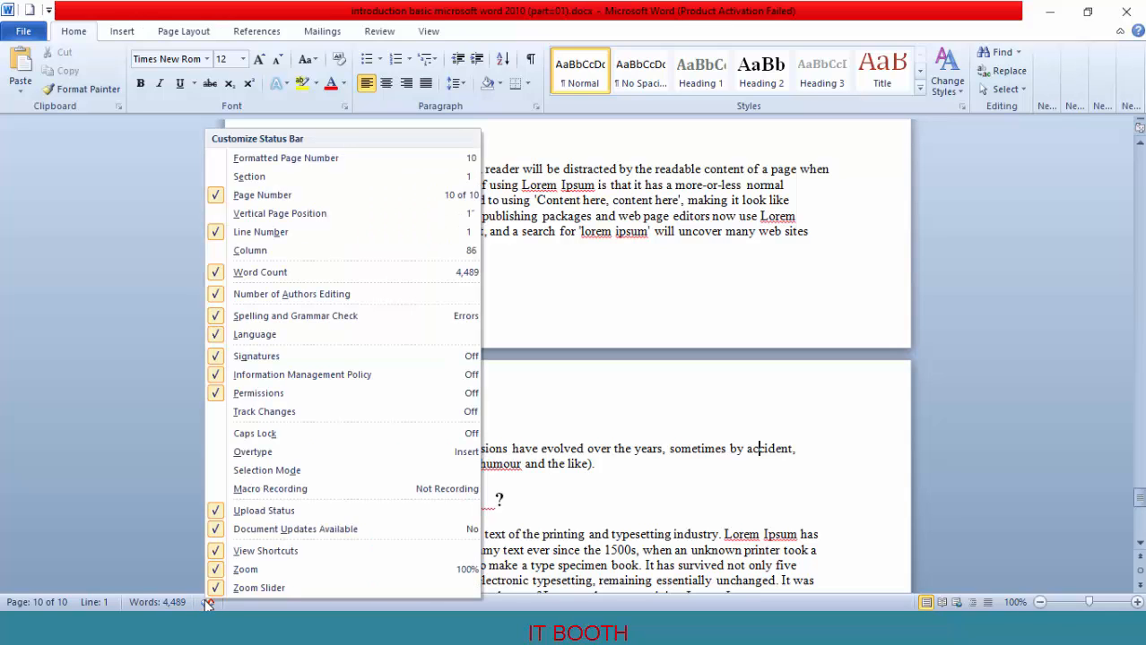
left_click(222, 217)
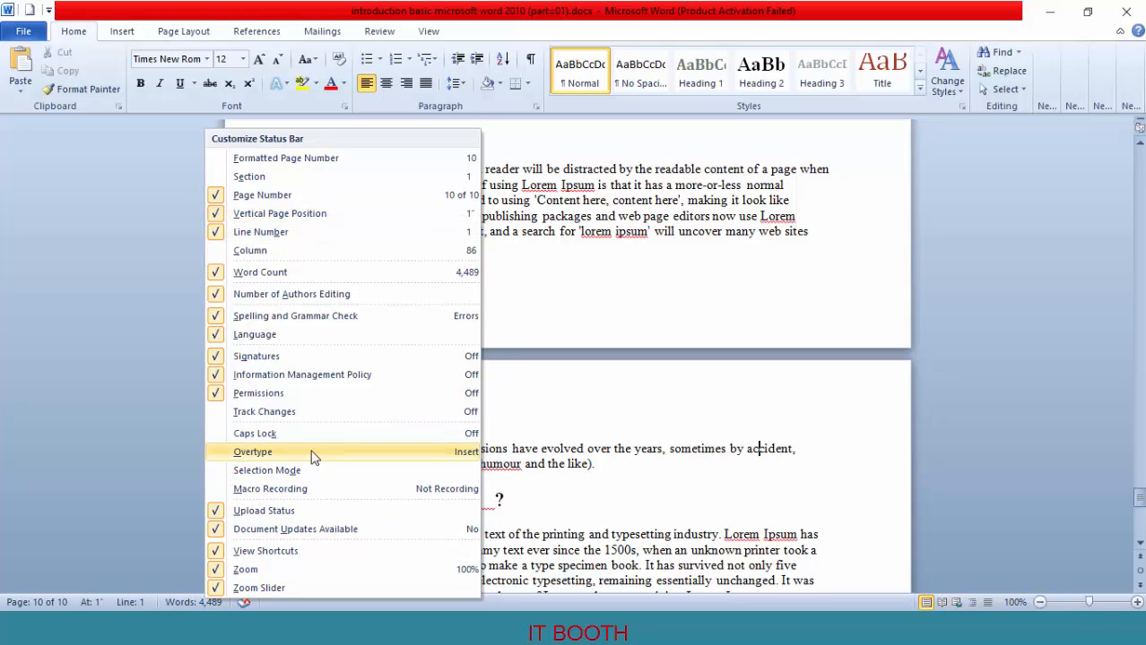
left_click(224, 252)
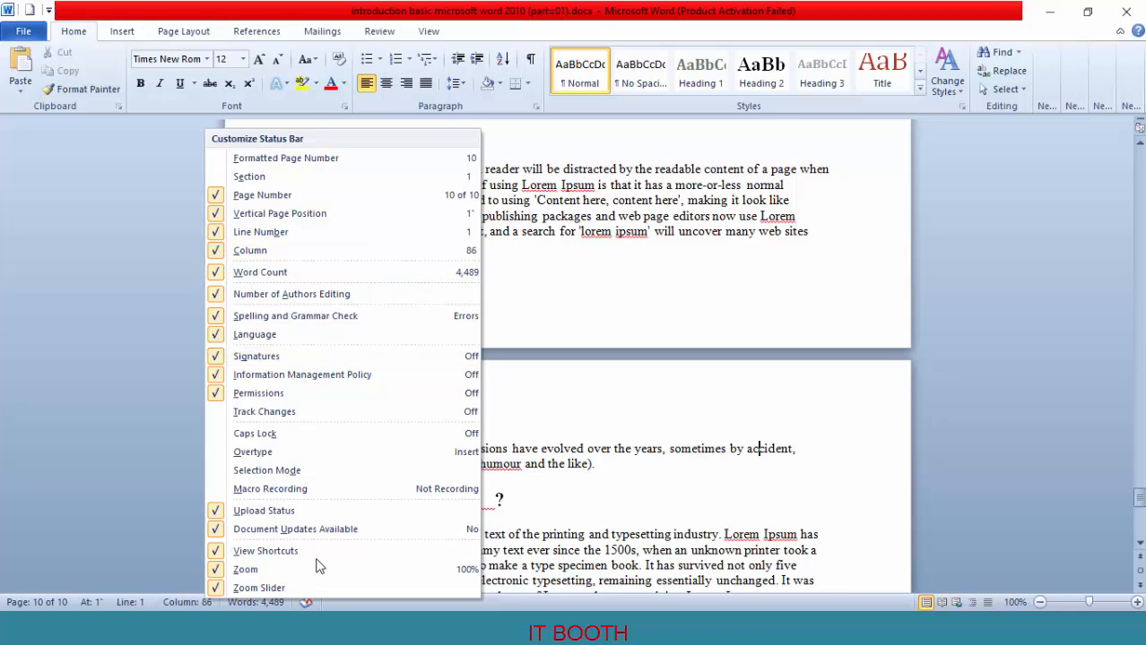
left_click(223, 493)
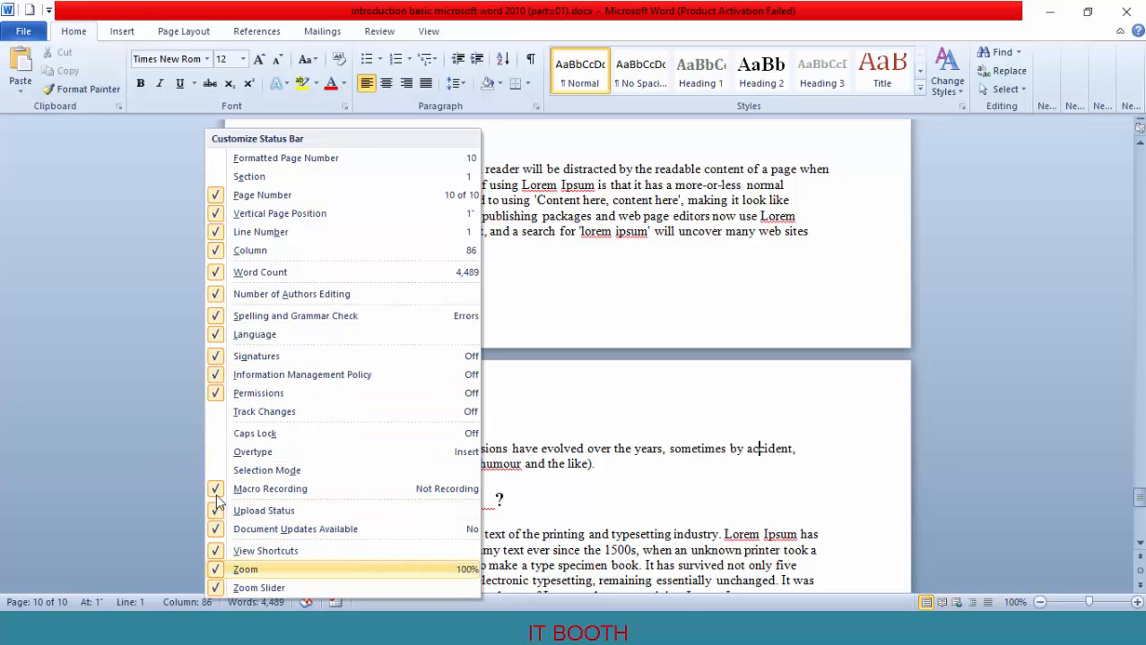
left_click(224, 250)
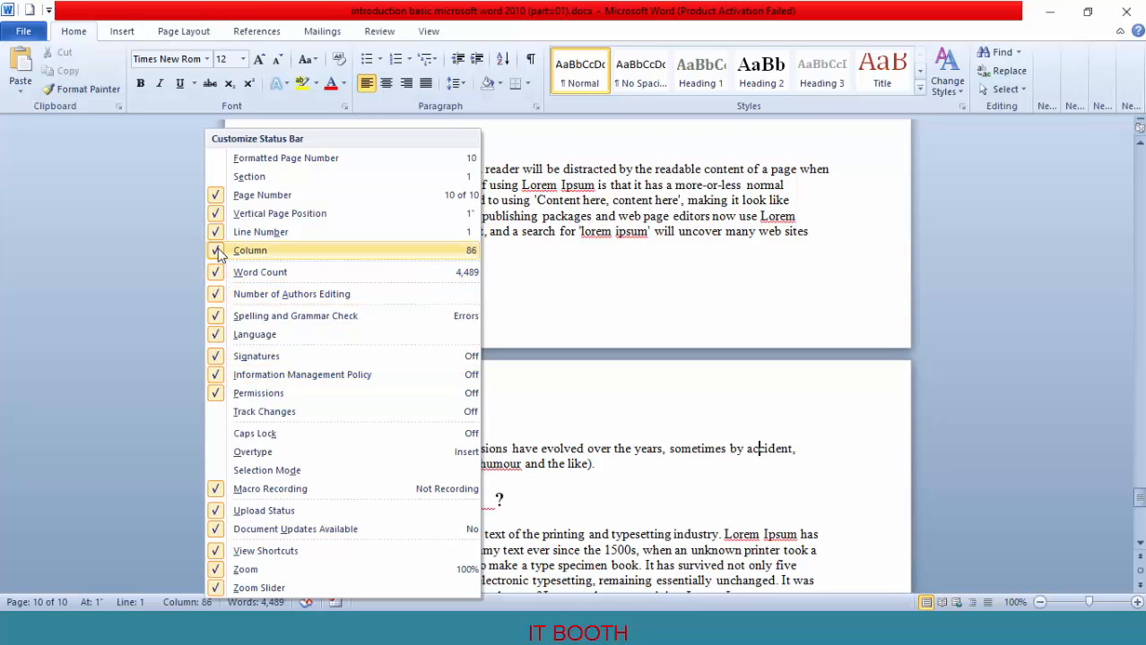
left_click(126, 358)
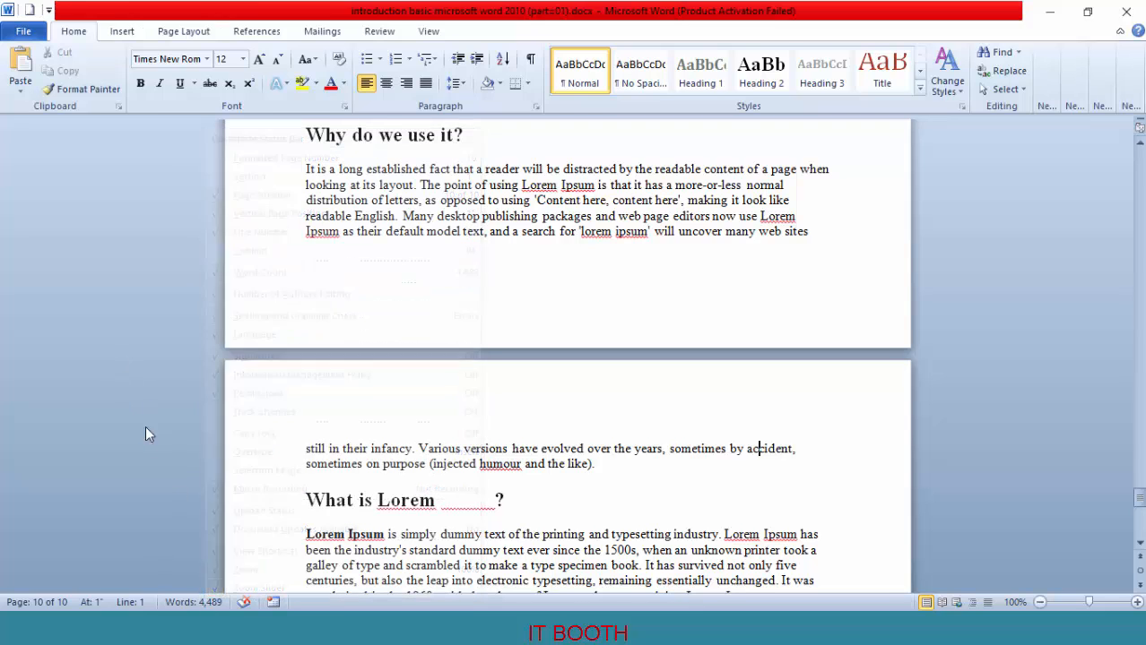
- Review the status bar customization options from several spots along the bar, closing the list each time without changing any option
right_click(212, 605)
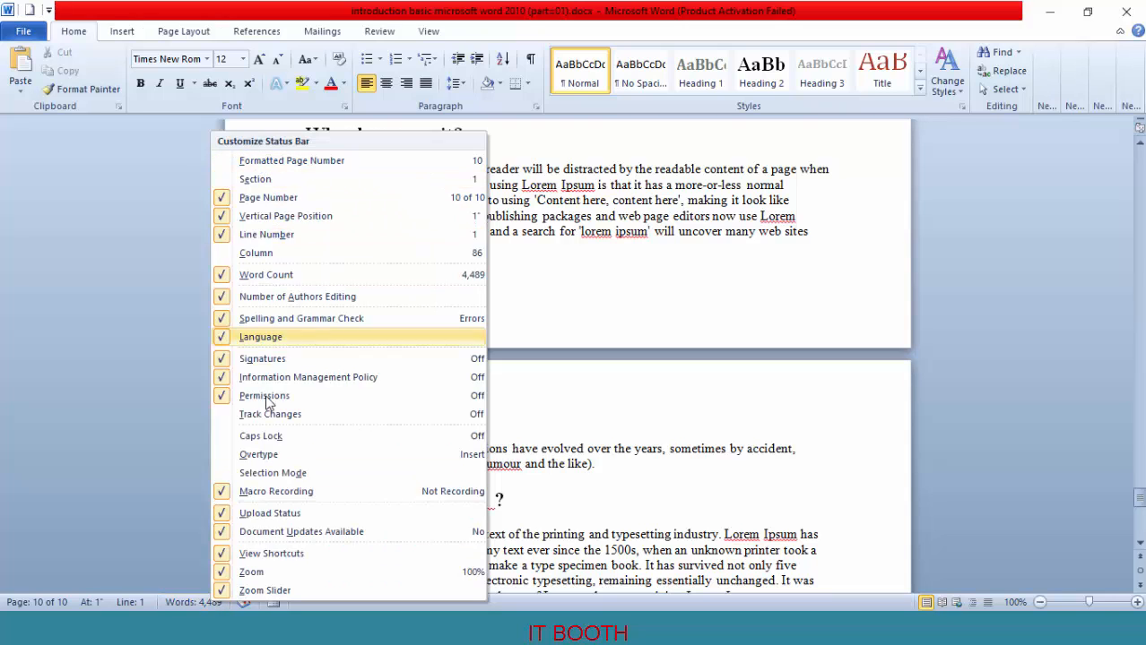
left_click(128, 482)
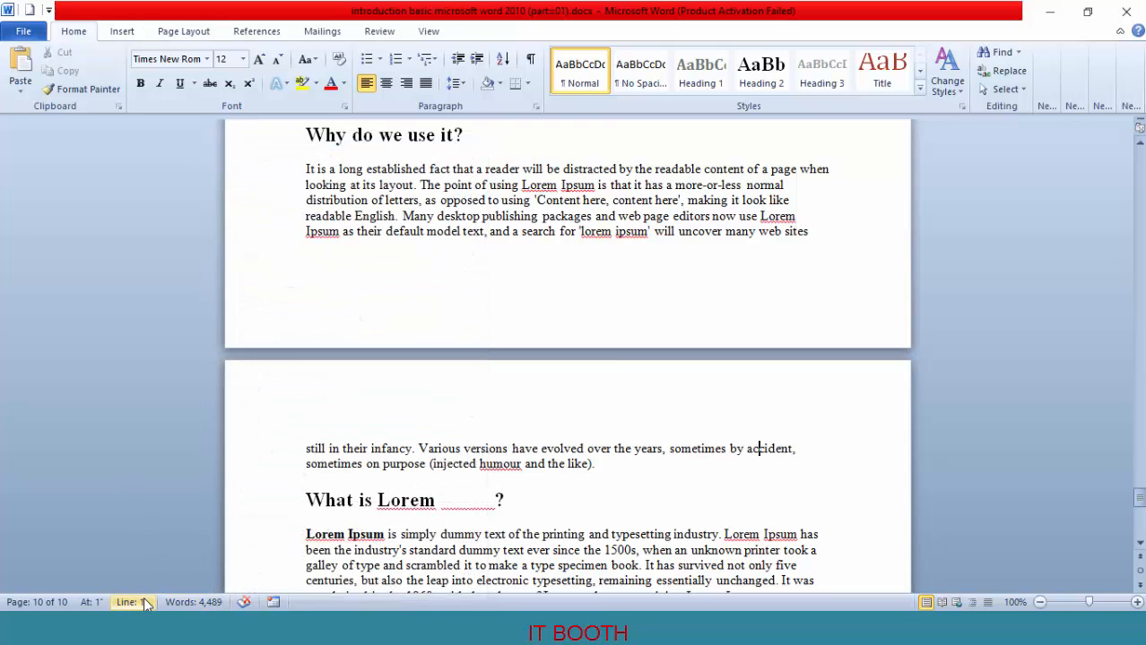
right_click(145, 603)
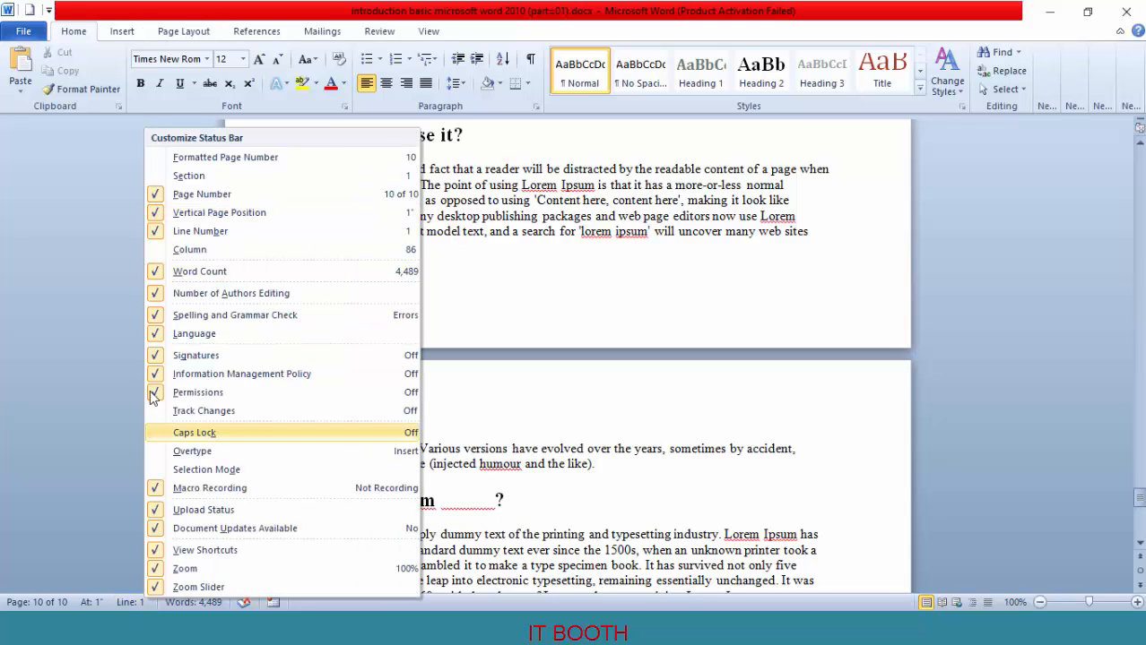
left_click(97, 306)
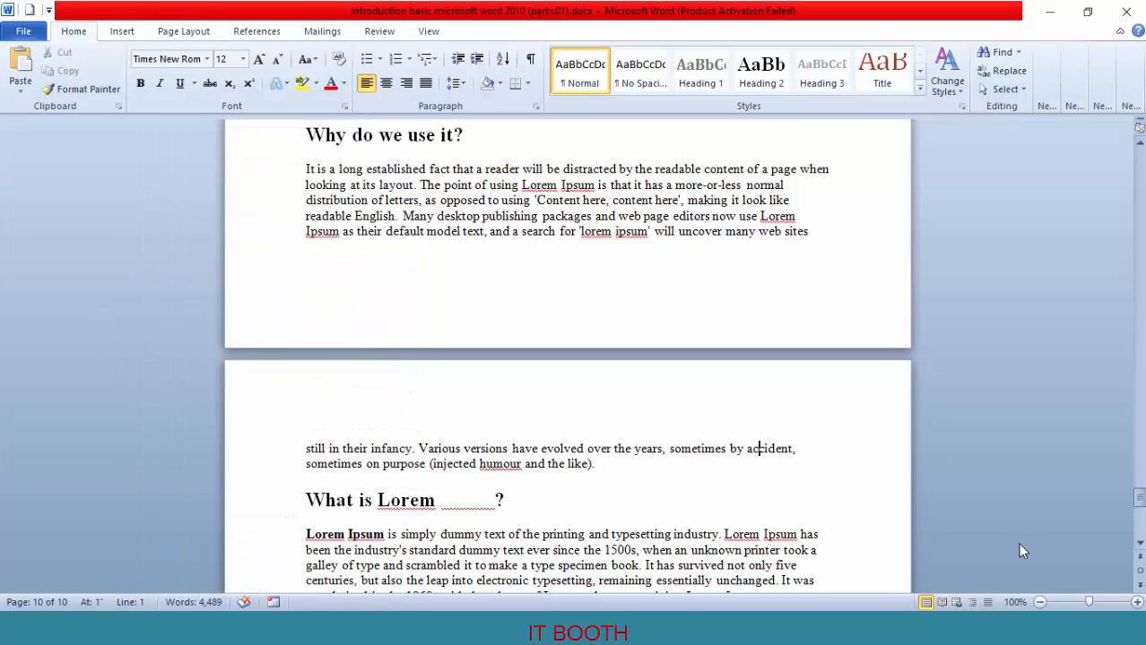
right_click(941, 590)
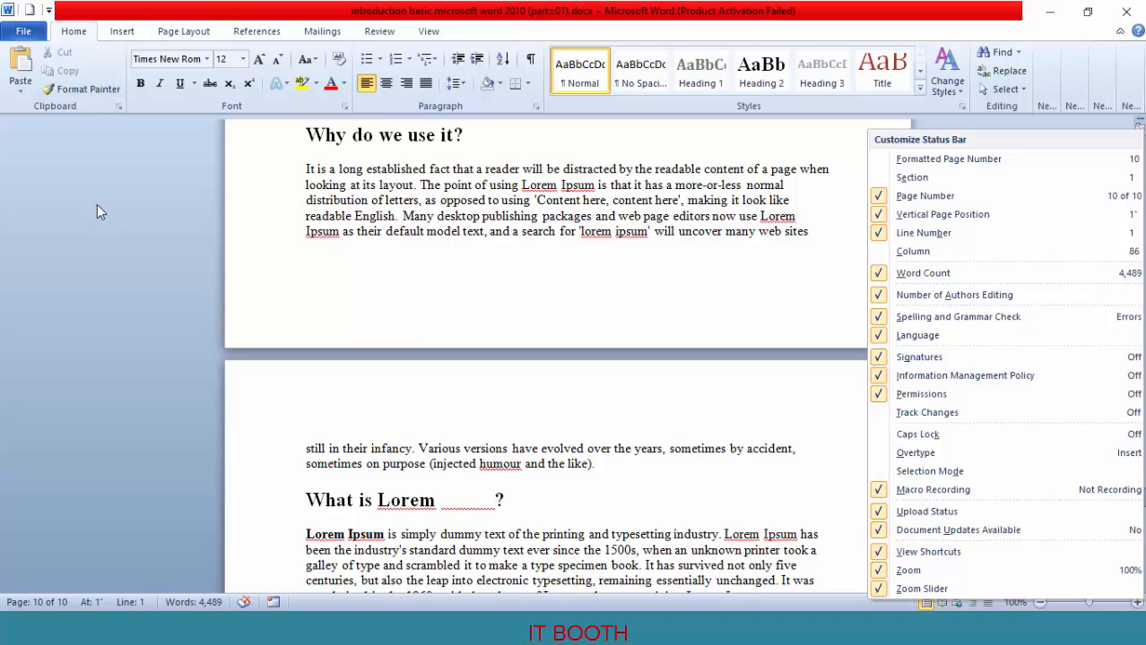
left_click(151, 199)
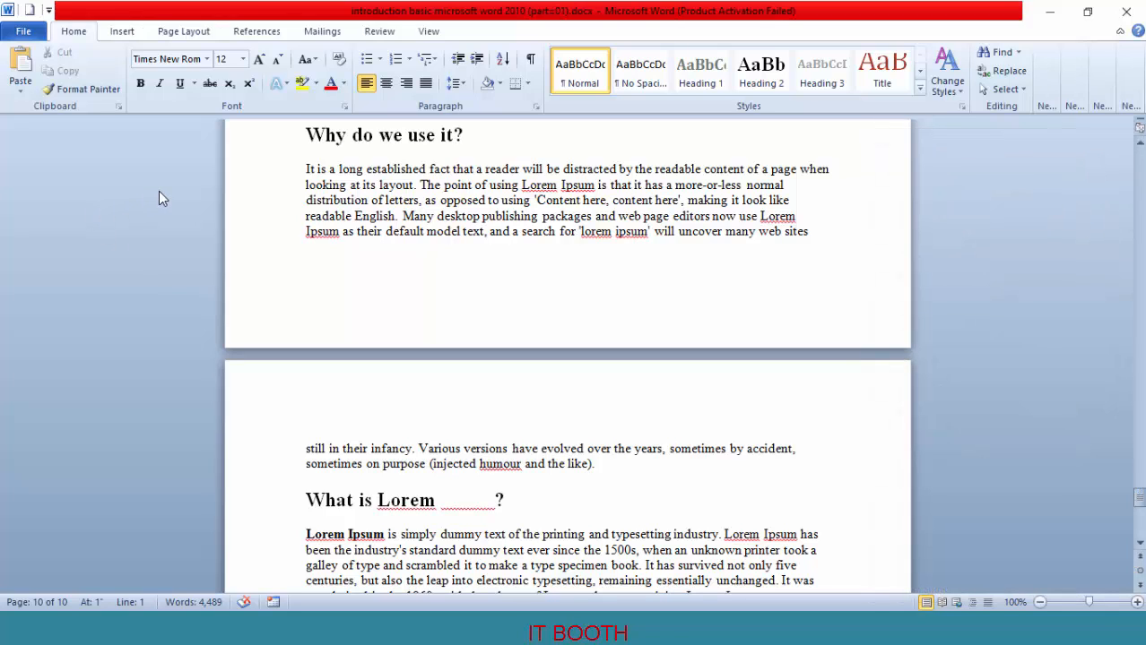